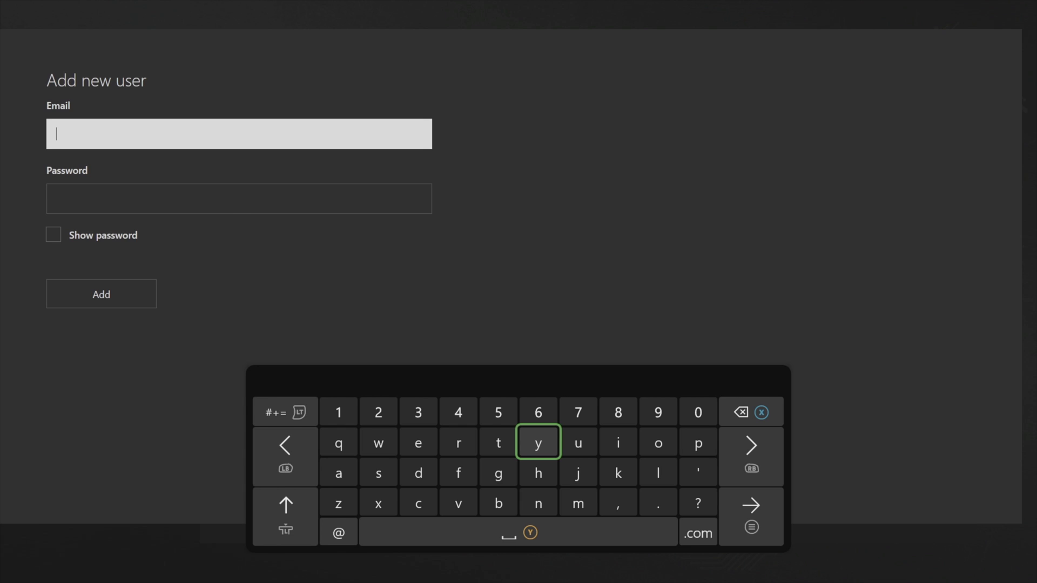
# - Leave the new-user form, open the console's Remote Access settings and turn off required authentication for remote access
pyautogui.press('Escape')
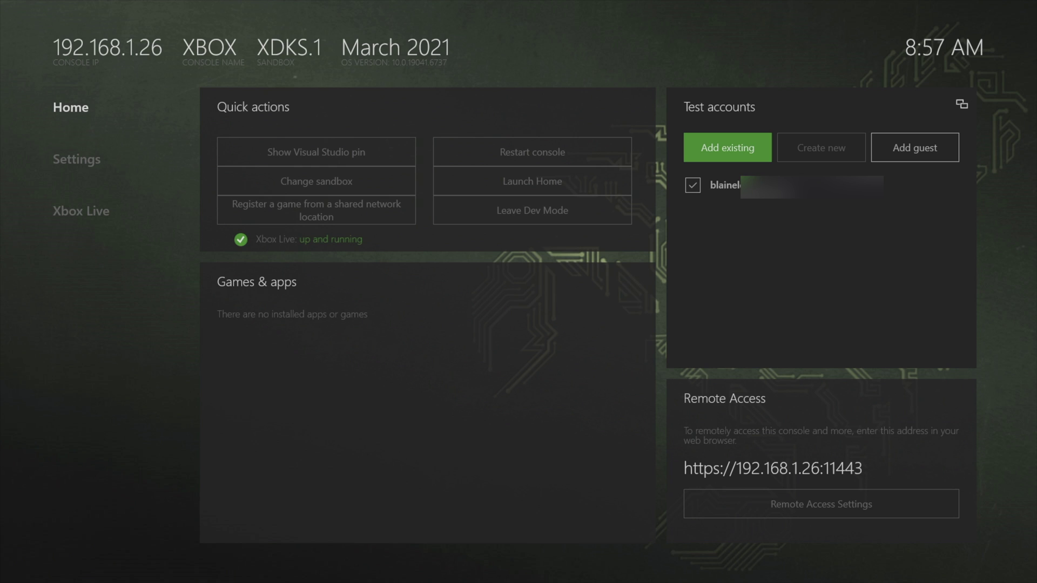
pyautogui.press('Down')
pyautogui.press('Down')
pyautogui.press('Down')
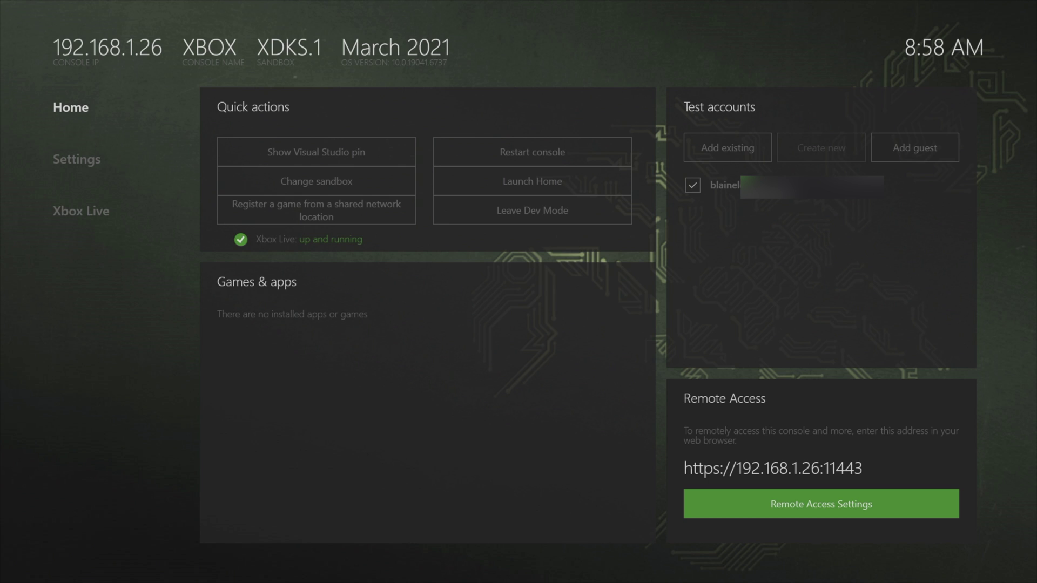
pyautogui.press('Return')
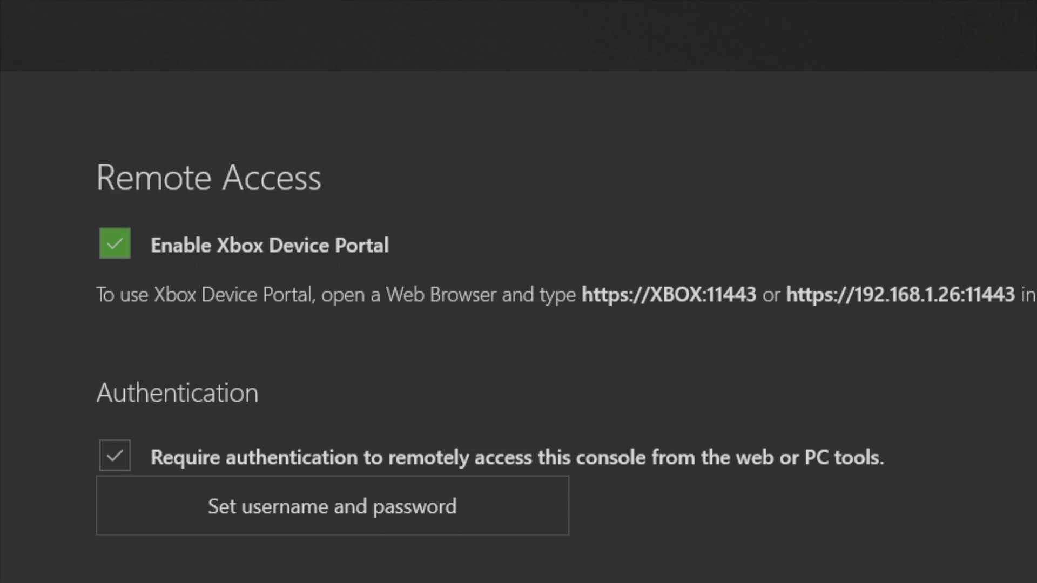
pyautogui.click(114, 455)
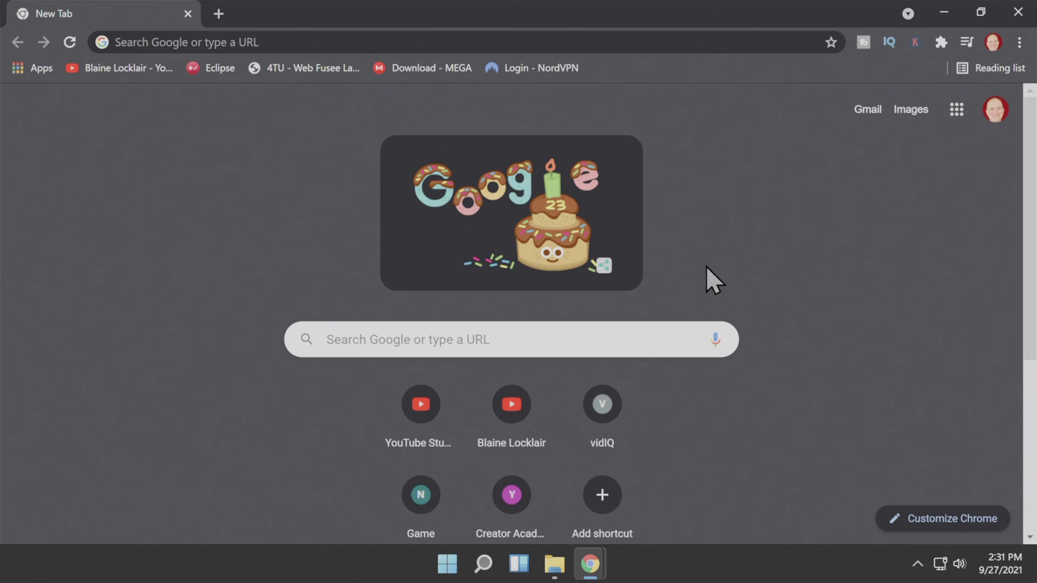
# - In the PC's web browser, load the Xbox Device Portal at 192.168.1.26:11443
pyautogui.click(199, 43)
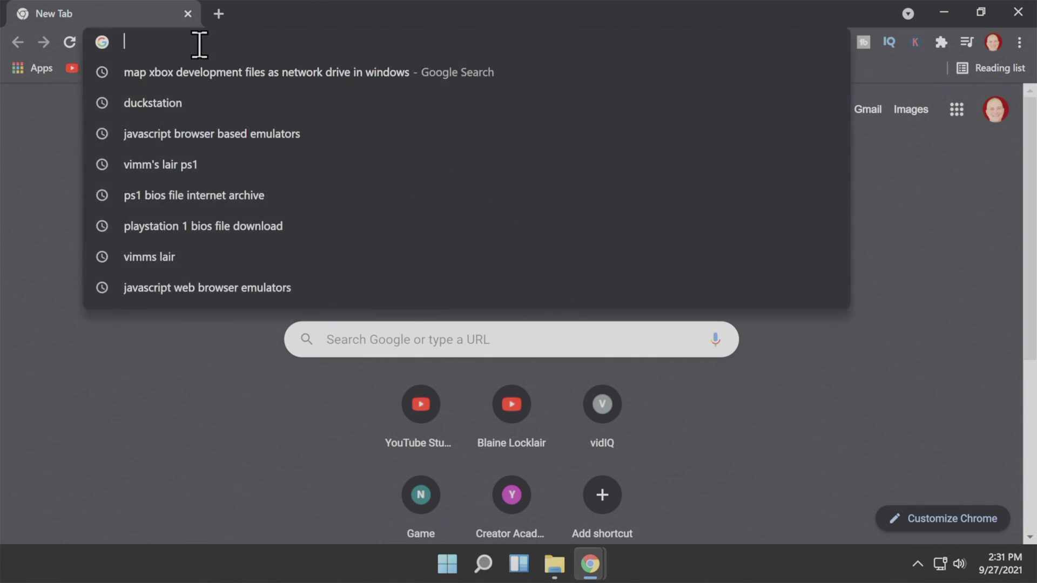
pyautogui.write('192.')
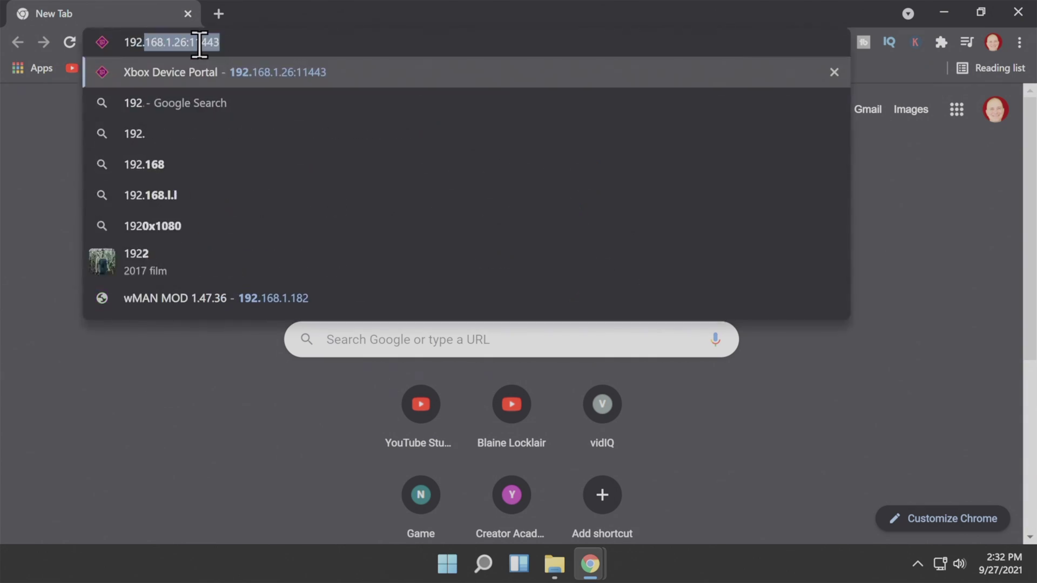
pyautogui.write('168.')
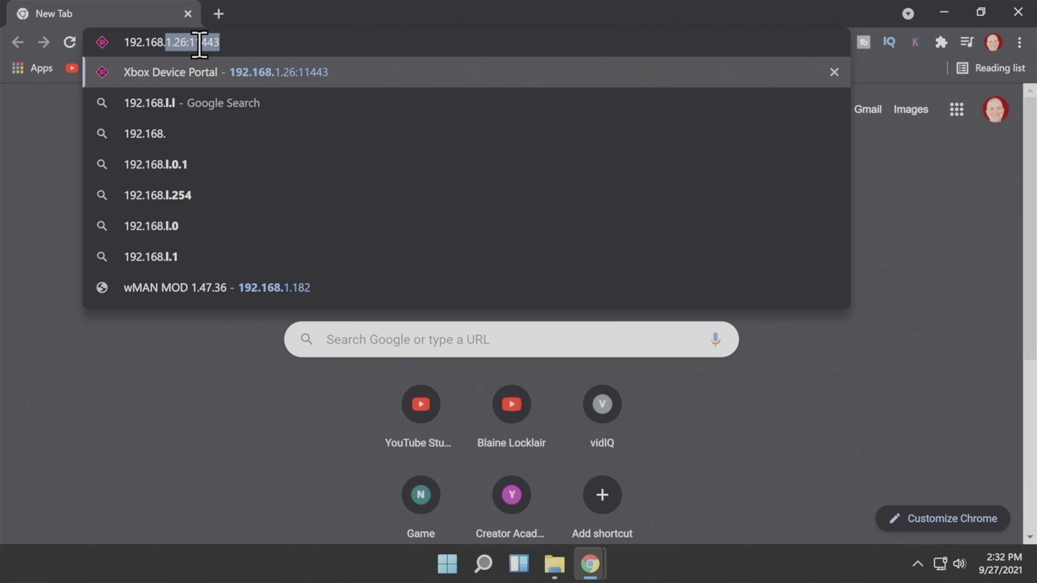
pyautogui.write('1.26:11443')
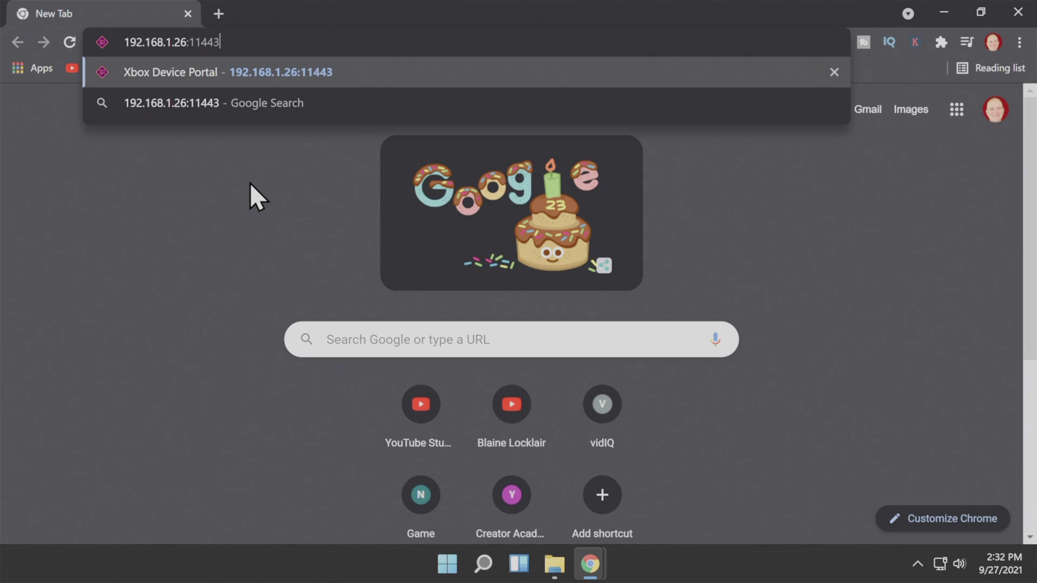
pyautogui.press('Return')
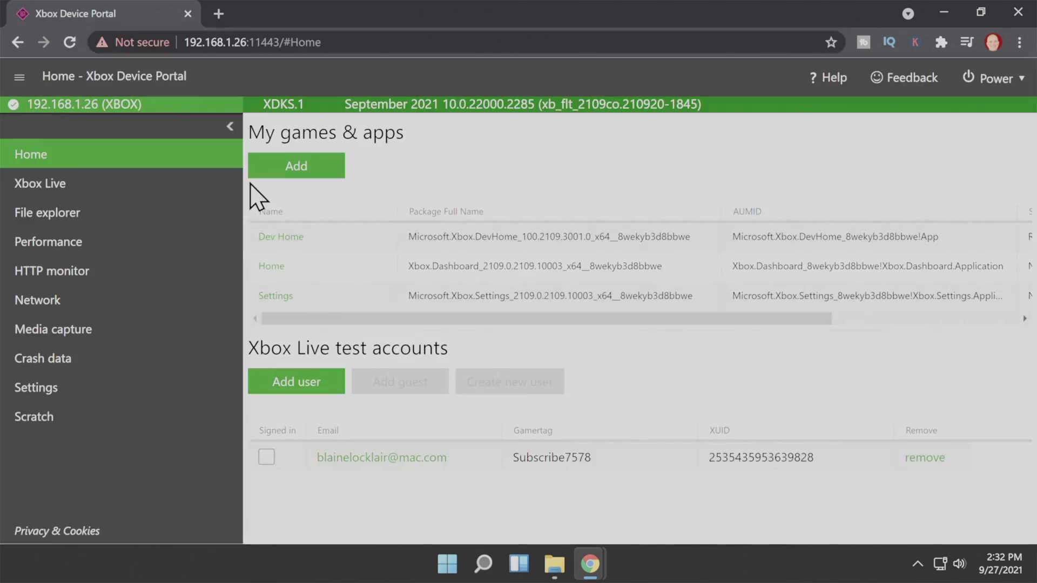
# - Open the browse instructions on the portal's File explorer page and copy the \\192.168.1.26\DevelopmentFiles path
pyautogui.click(71, 229)
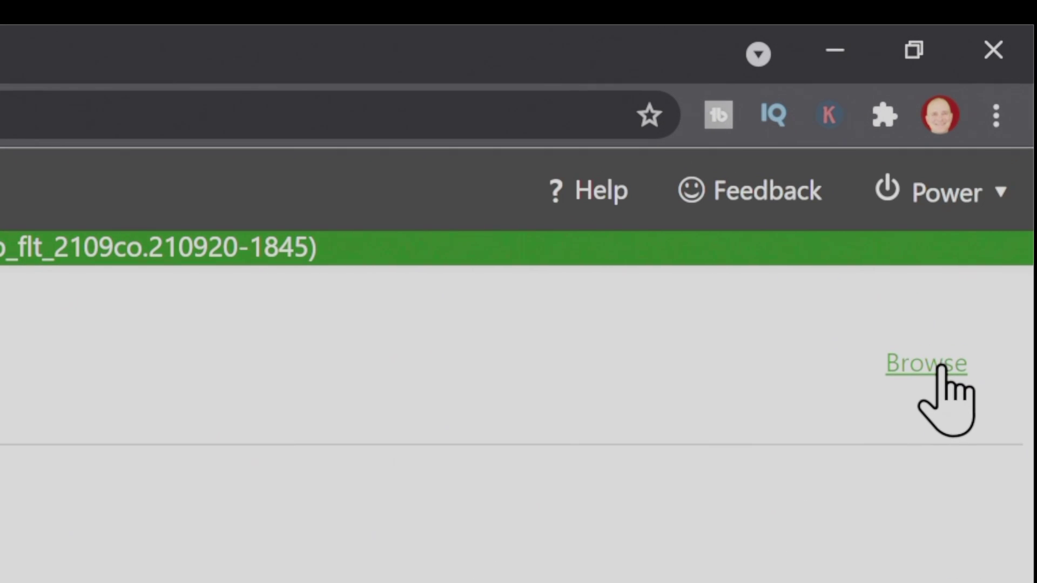
pyautogui.click(940, 367)
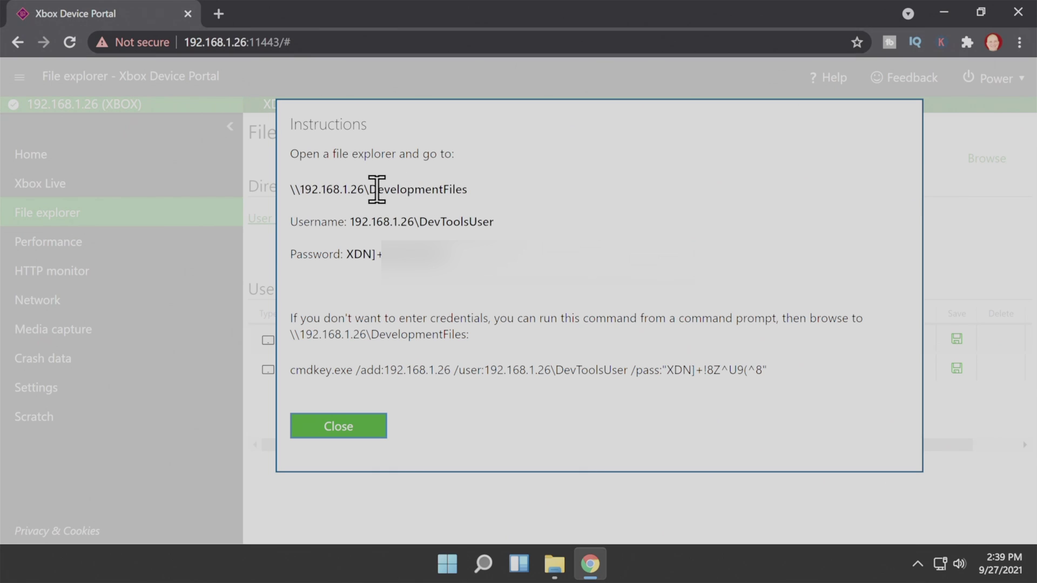
pyautogui.tripleClick(376, 189)
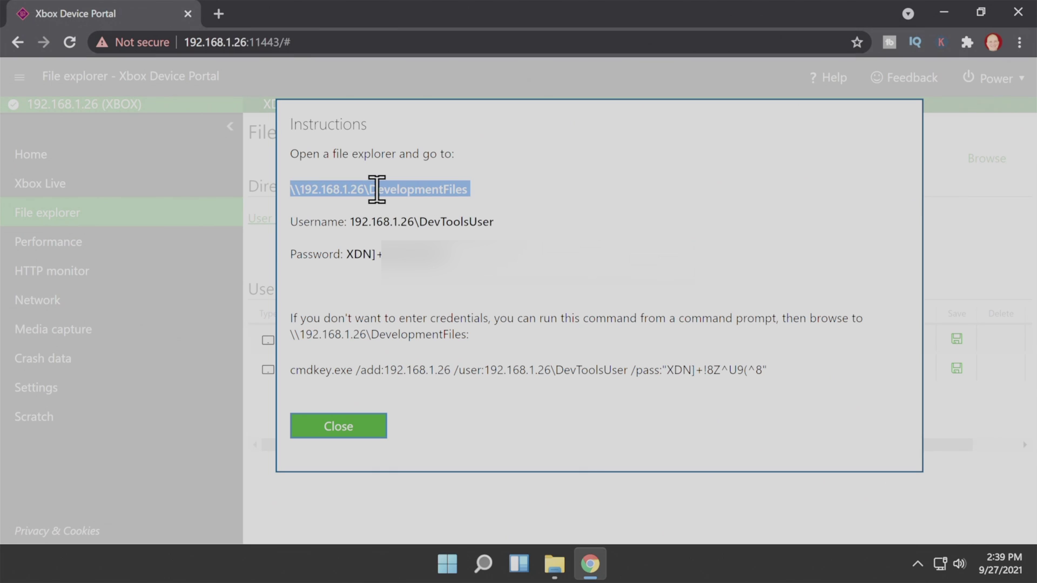
pyautogui.rightClick(377, 190)
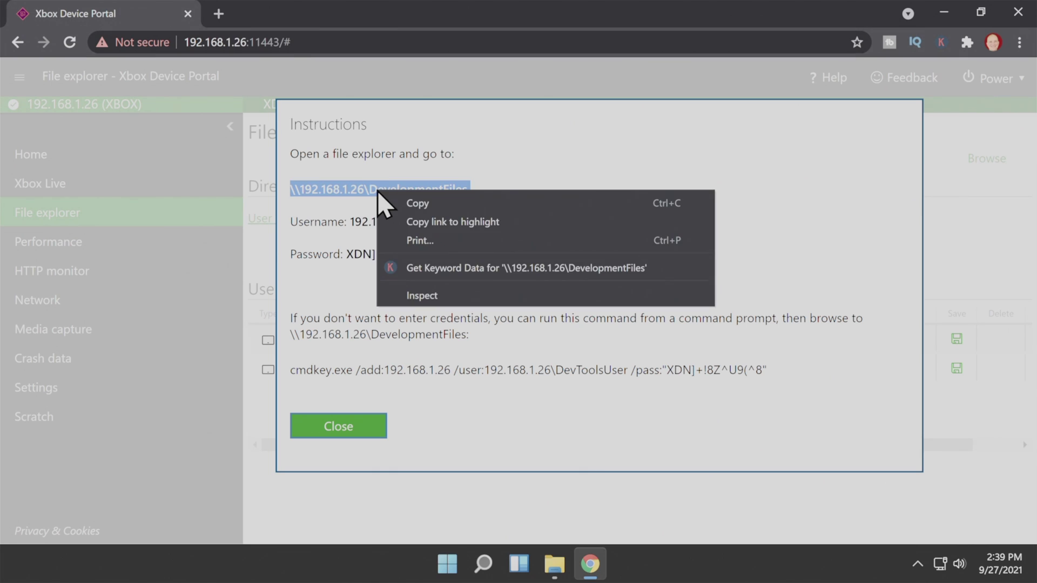
pyautogui.click(416, 202)
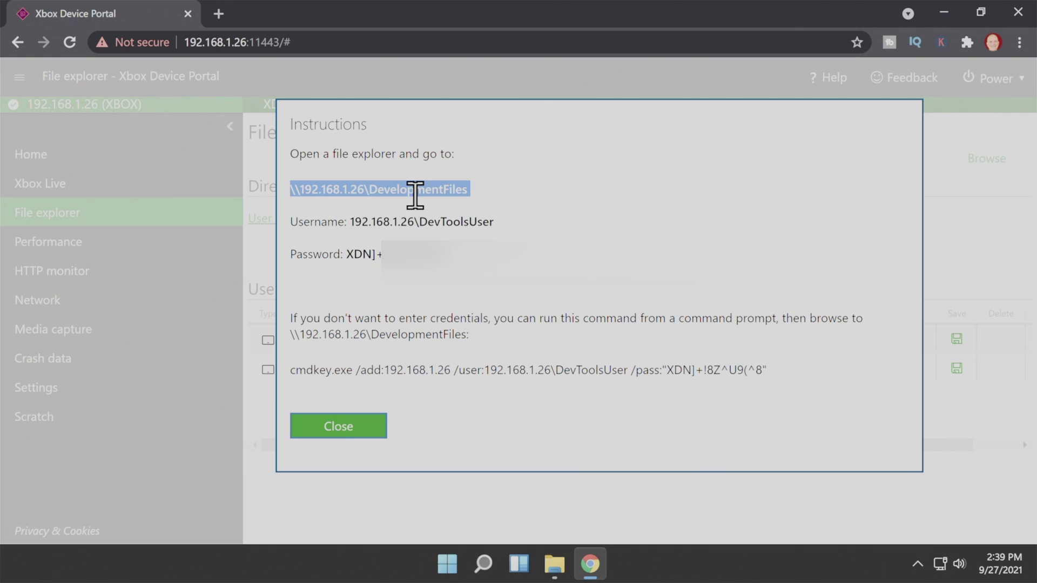
pyautogui.click(486, 194)
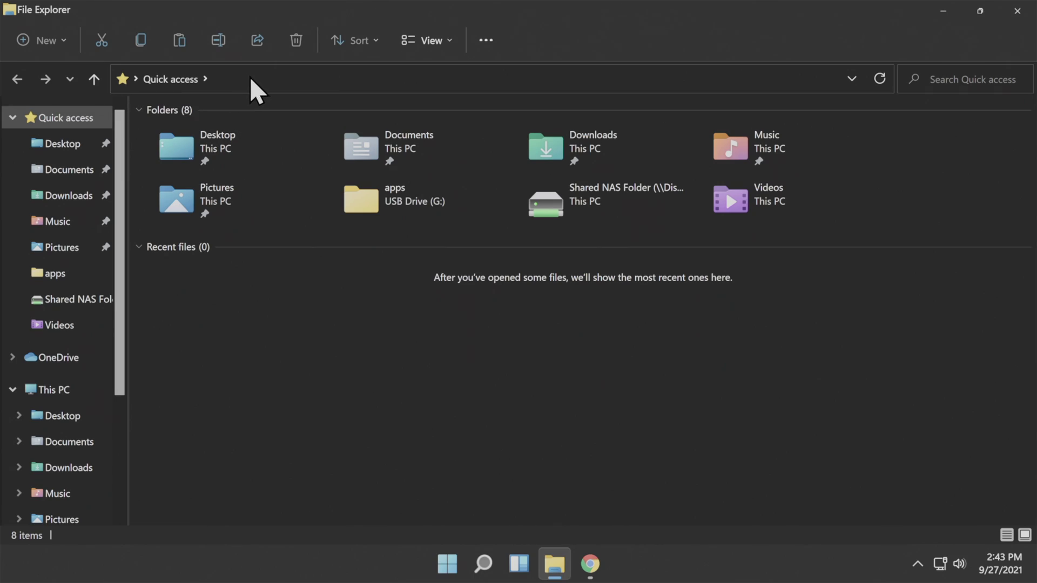
# - In Windows File Explorer, replace the Quick access address with the copied path \\192.168.1.26\DevelopmentFiles
pyautogui.click(403, 79)
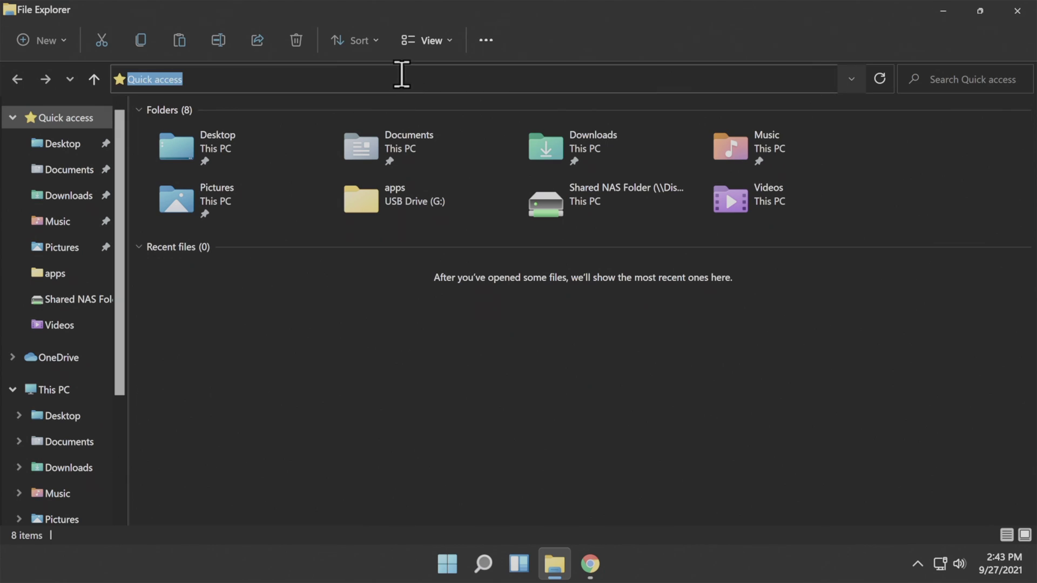
pyautogui.click(401, 80)
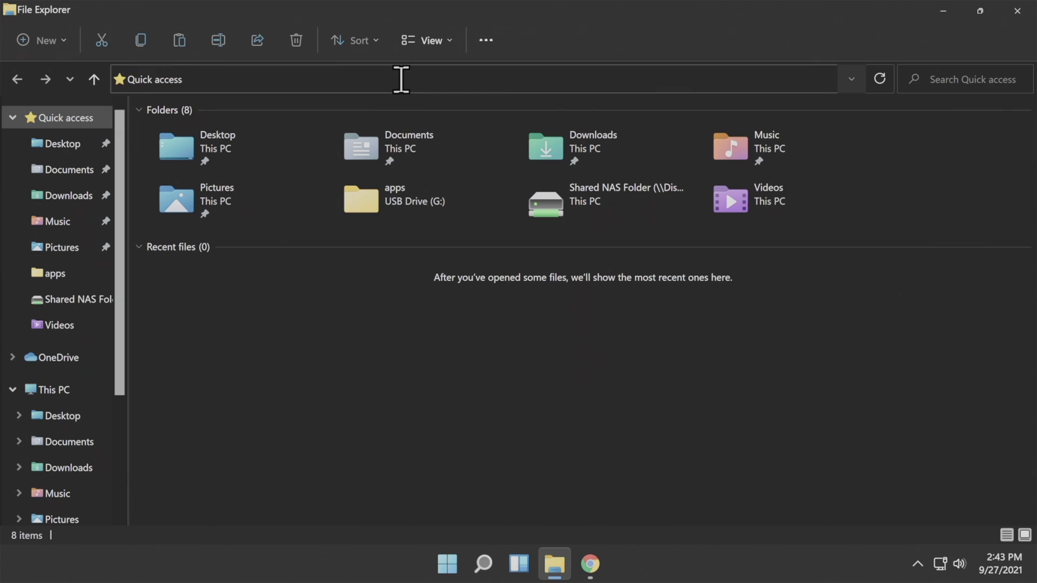
pyautogui.press('BackSpace')
pyautogui.press('BackSpace')
pyautogui.press('BackSpace')
pyautogui.press('BackSpace')
pyautogui.press('BackSpace')
pyautogui.press('BackSpace')
pyautogui.press('BackSpace')
pyautogui.press('BackSpace')
pyautogui.press('BackSpace')
pyautogui.press('BackSpace')
pyautogui.press('BackSpace')
pyautogui.press('BackSpace')
pyautogui.rightClick(401, 80)
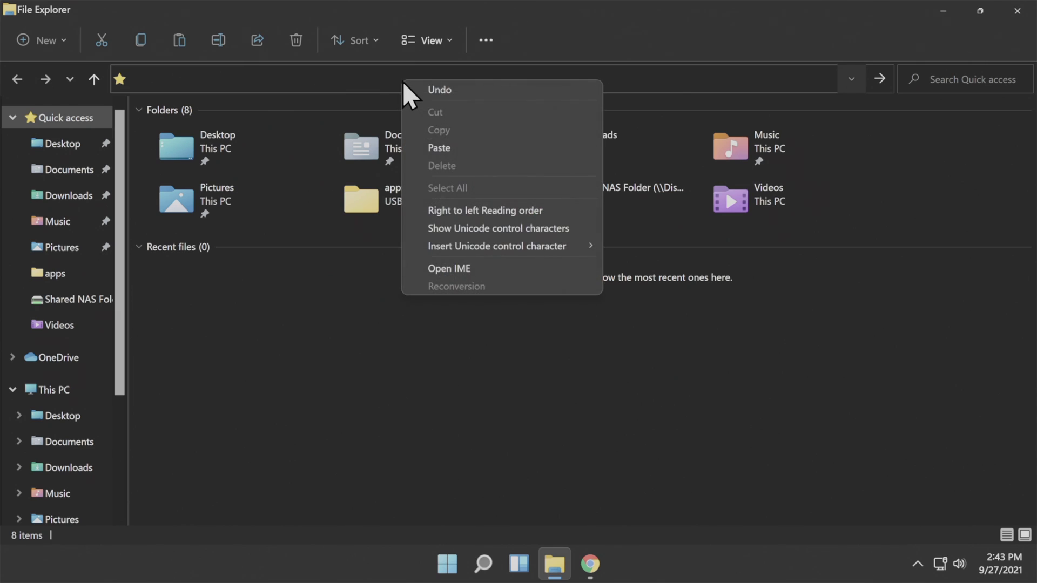
pyautogui.click(455, 148)
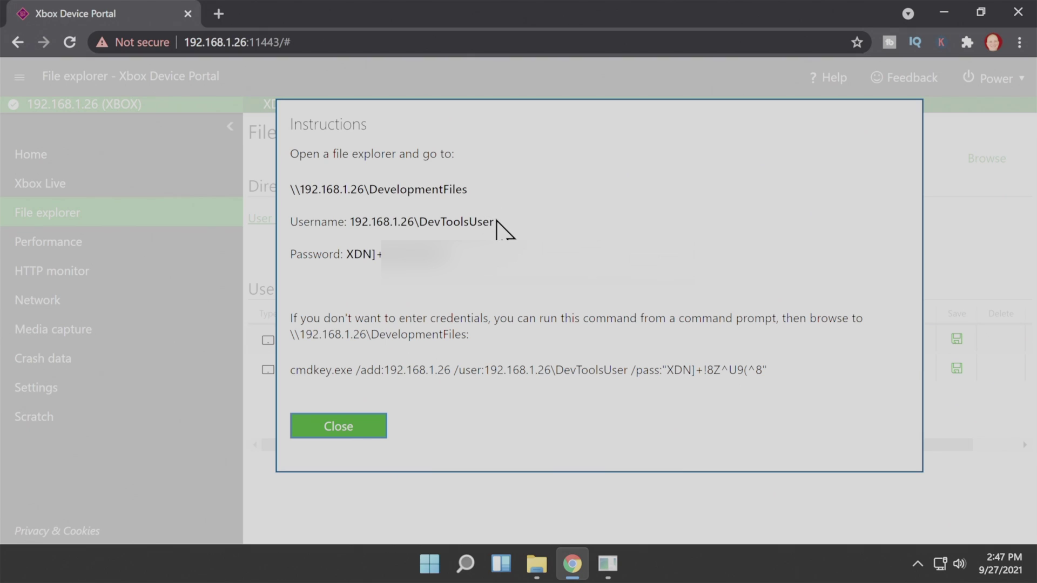
# - Copy the username 192.168.1.26\DevToolsUser from the portal instructions and paste it as the user name in the network credentials prompt
pyautogui.moveTo(491, 221); pyautogui.dragTo(349, 222)
pyautogui.rightClick(358, 222)
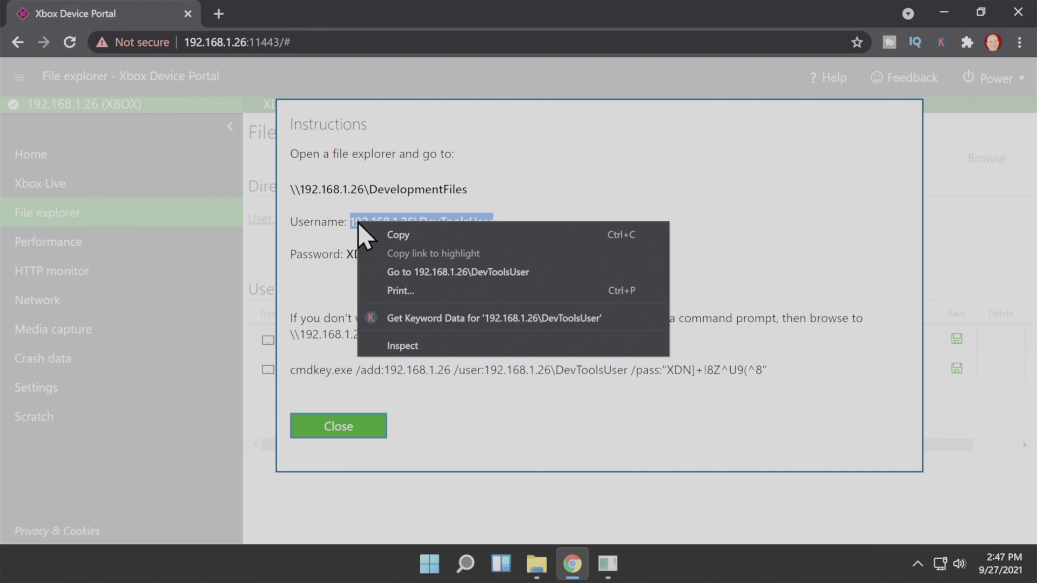
pyautogui.click(399, 234)
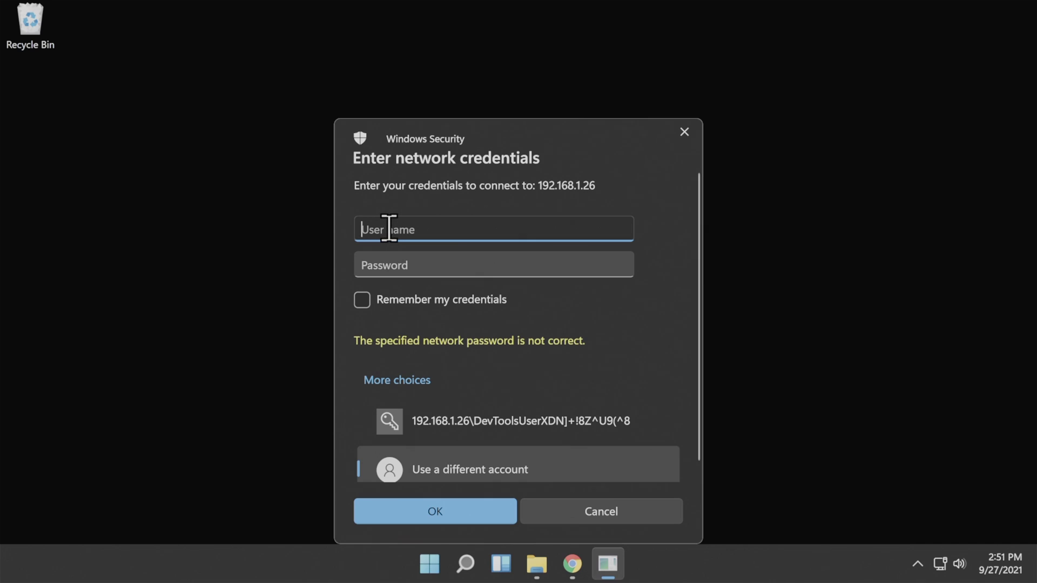
pyautogui.hotkey('ctrl', 'v')
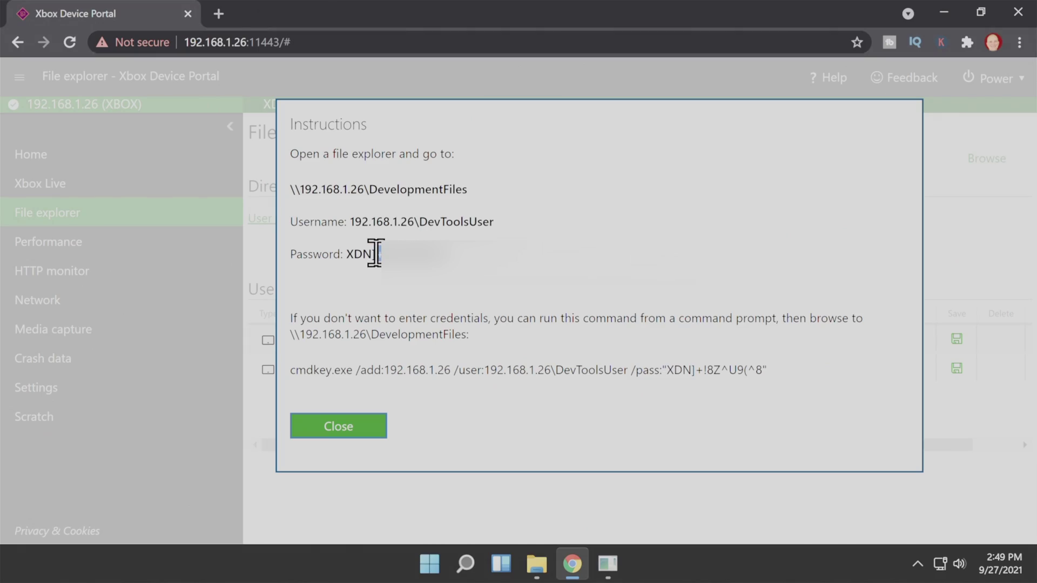
# - Copy the password from the portal instructions into the network credentials prompt, enable Remember my credentials and submit the sign-in
pyautogui.moveTo(375, 254); pyautogui.dragTo(350, 254)
pyautogui.rightClick(351, 254)
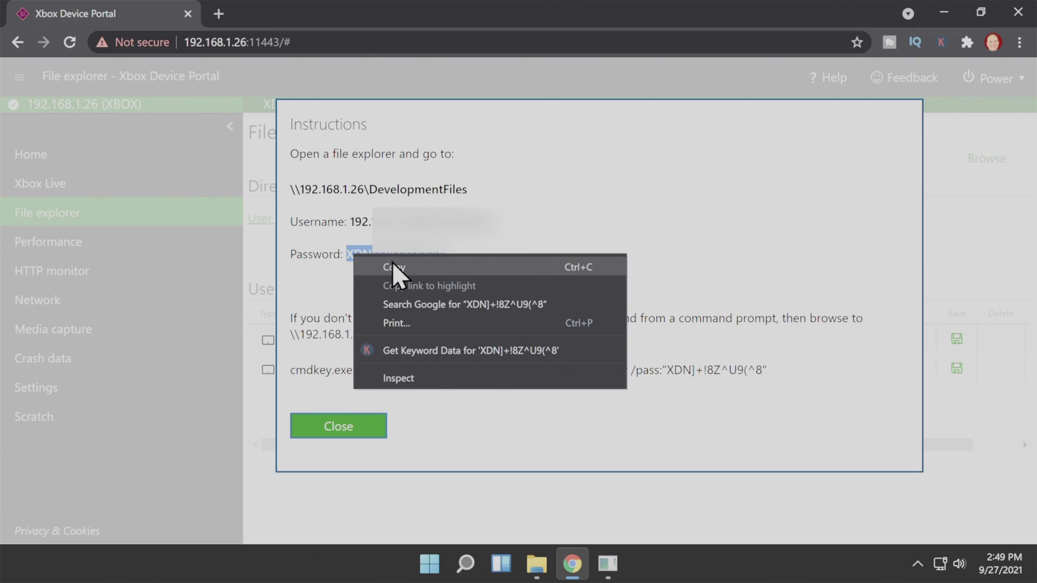
pyautogui.click(392, 267)
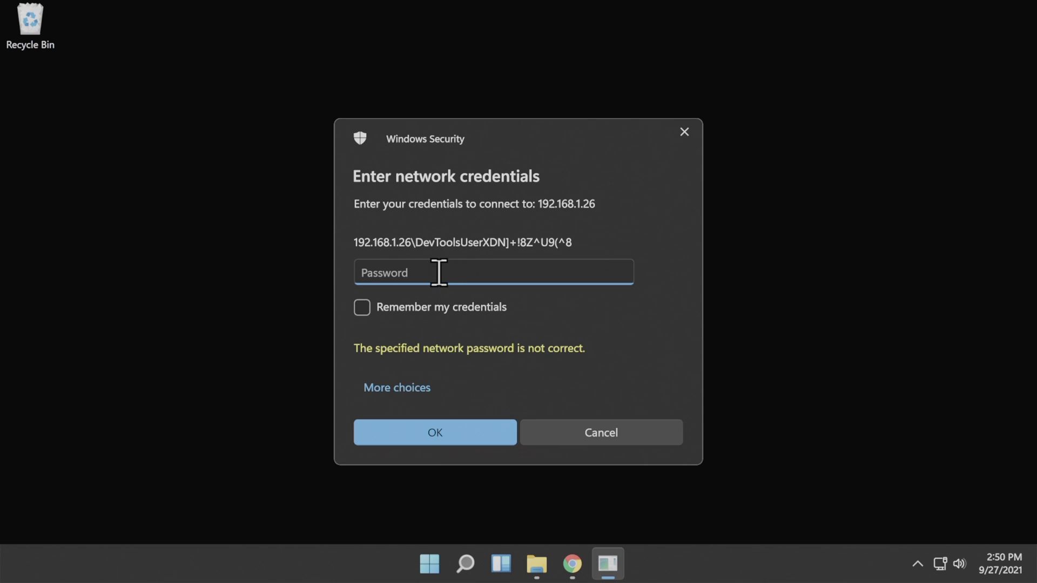
pyautogui.hotkey('ctrl', 'v')
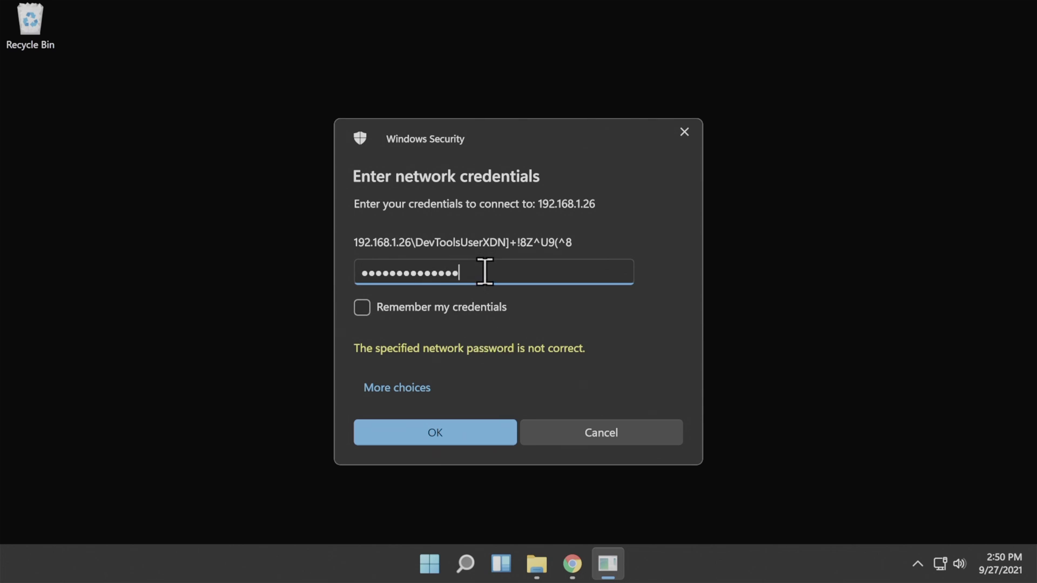
pyautogui.click(365, 311)
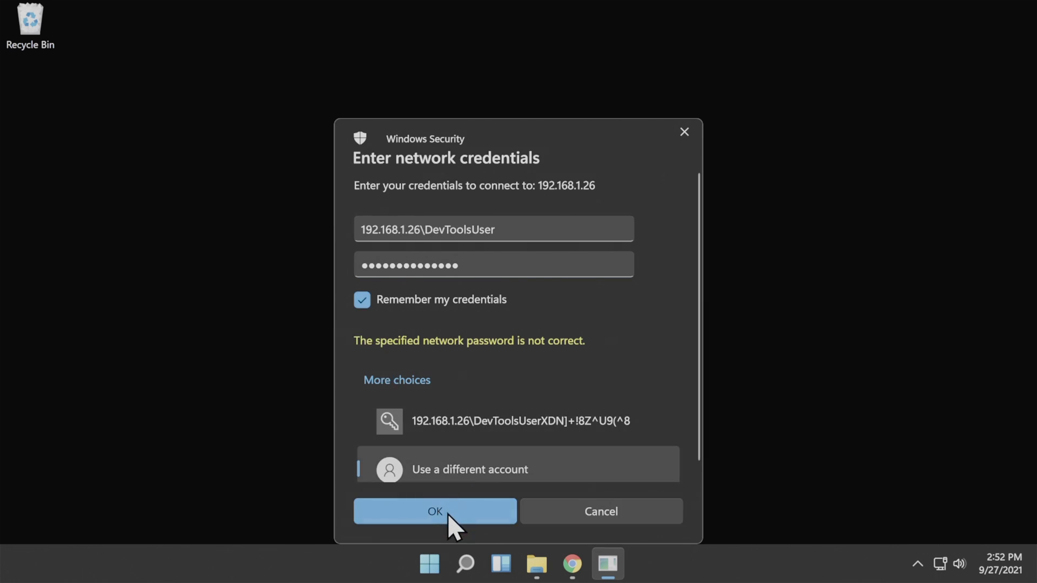
pyautogui.click(448, 514)
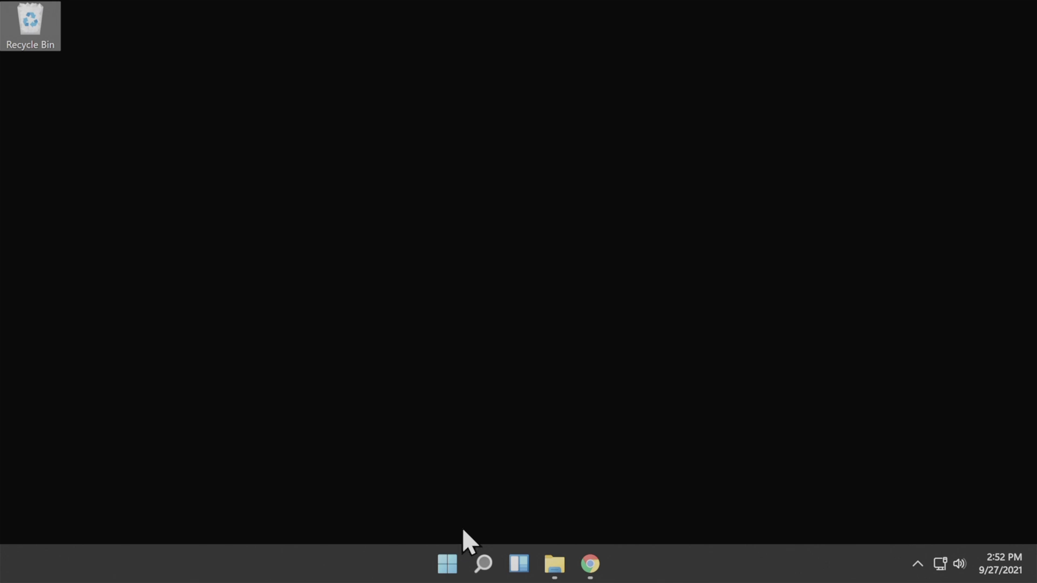
# - Return to File Explorer and start mapping a network drive from This PC
pyautogui.click(553, 564)
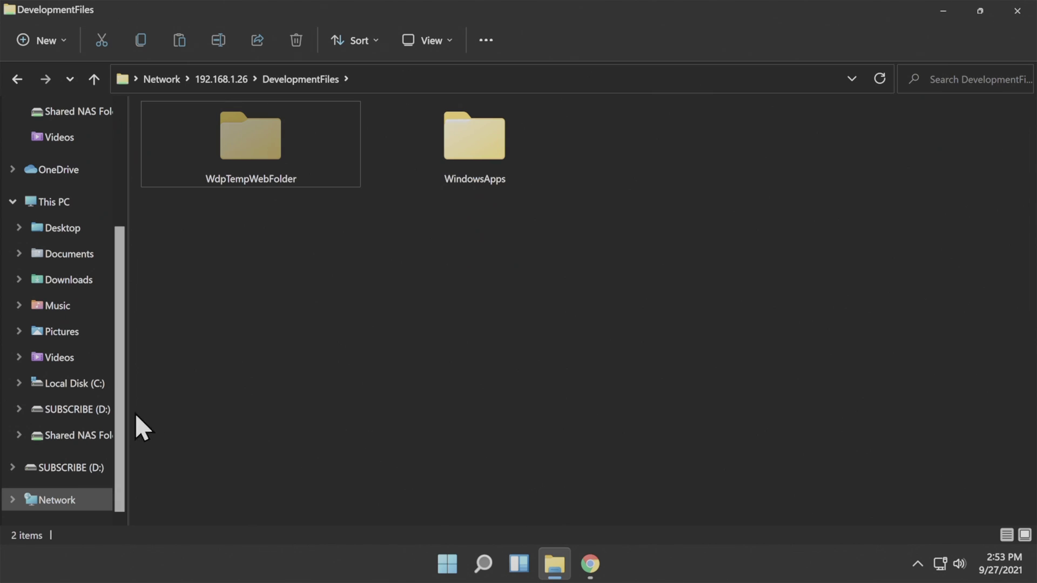
pyautogui.click(56, 200)
pyautogui.rightClick(58, 201)
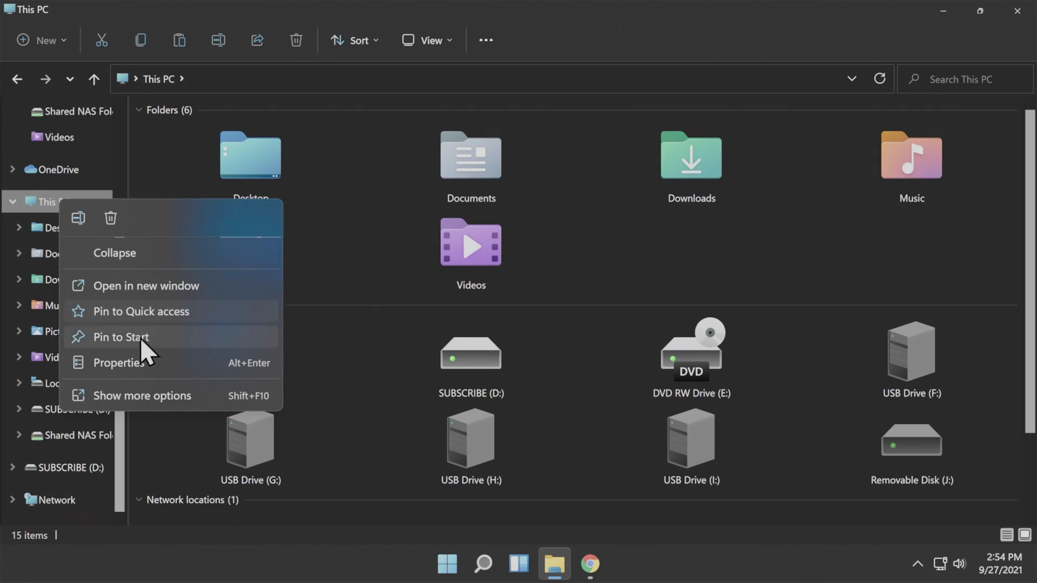
pyautogui.click(150, 396)
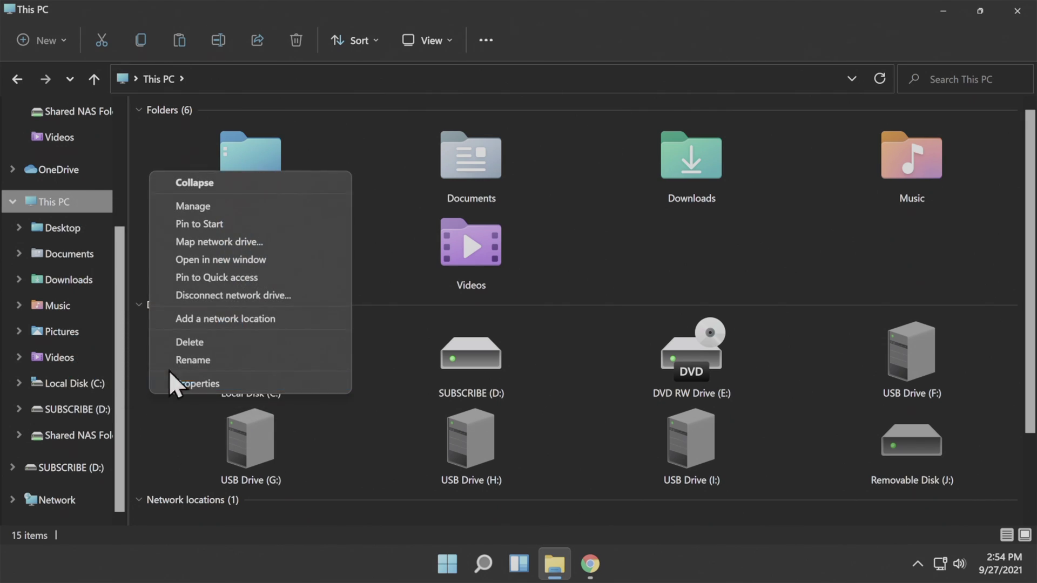
pyautogui.click(229, 242)
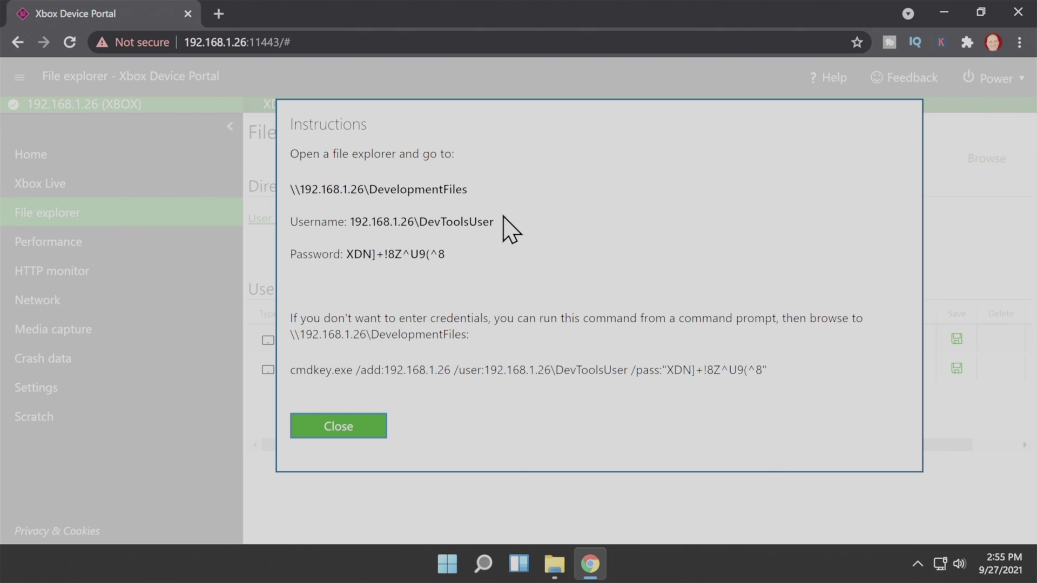
# - Switch back to the portal instructions in the browser and select the \\192.168.1.26\DevelopmentFiles path
pyautogui.moveTo(468, 189); pyautogui.dragTo(462, 189)
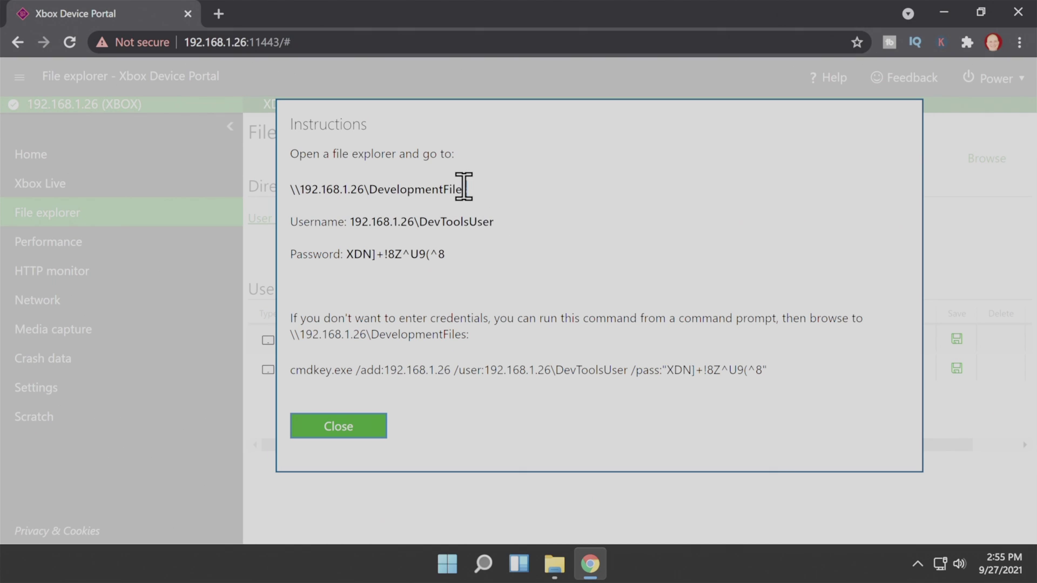
pyautogui.hotkey('shift', 'Left')
pyautogui.hotkey('shift', 'Left')
pyautogui.hotkey('shift', 'Left')
pyautogui.hotkey('shift', 'Left')
pyautogui.hotkey('shift', 'Left')
pyautogui.hotkey('shift', 'Left')
pyautogui.hotkey('shift', 'Left')
pyautogui.hotkey('shift', 'Left')
pyautogui.hotkey('shift', 'Left')
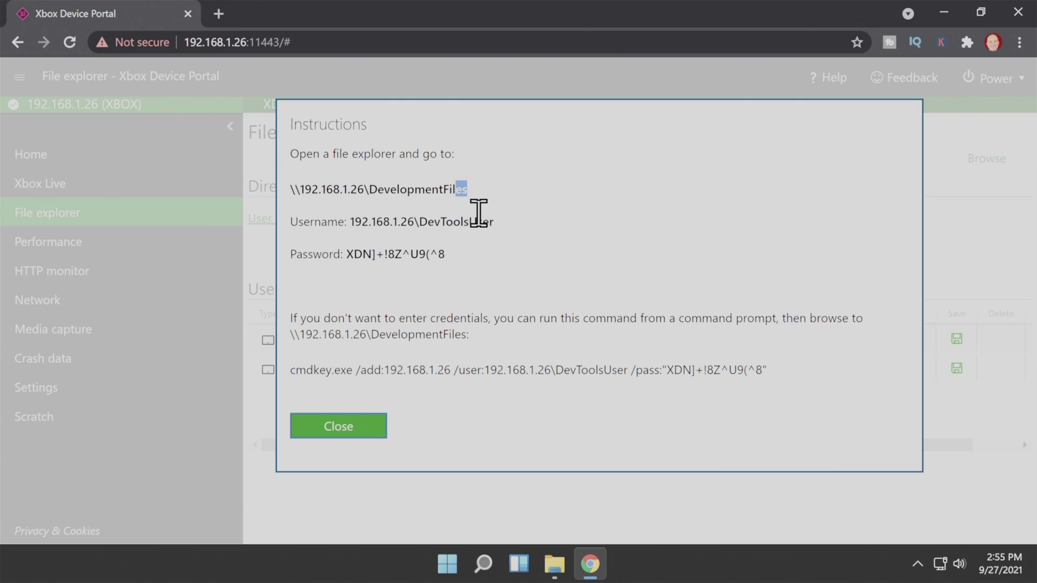
pyautogui.hotkey('shift', 'Left')
pyautogui.hotkey('shift', 'Left')
pyautogui.hotkey('shift', 'Left')
pyautogui.hotkey('shift', 'Left')
pyautogui.hotkey('shift', 'Left')
pyautogui.hotkey('shift', 'Left')
pyautogui.hotkey('shift', 'Left')
pyautogui.hotkey('shift', 'Left')
pyautogui.hotkey('shift', 'Left')
pyautogui.hotkey('shift', 'Left')
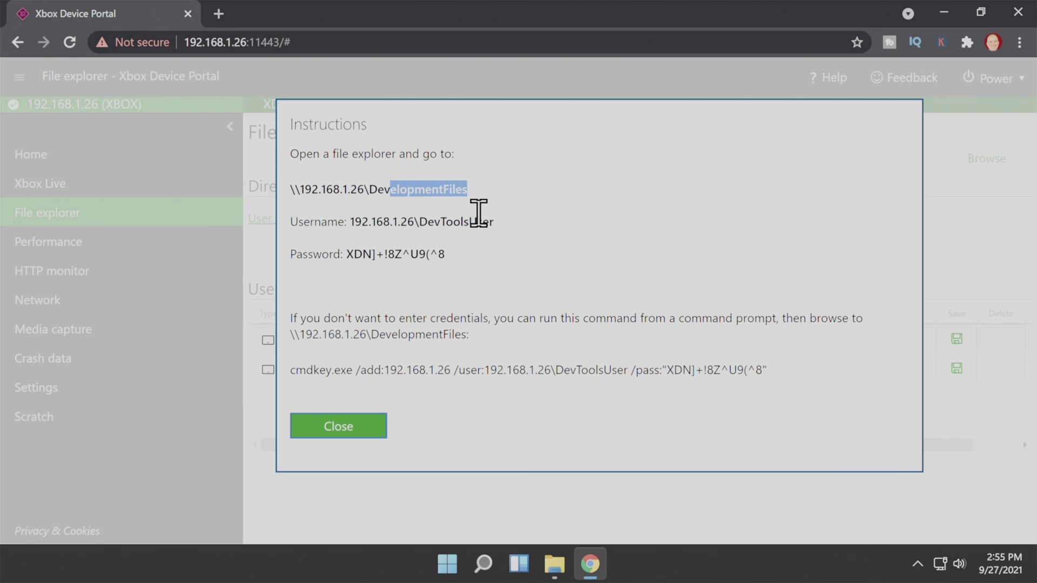
pyautogui.hotkey('shift', 'Left')
pyautogui.hotkey('shift', 'Left')
pyautogui.hotkey('shift', 'Left')
pyautogui.hotkey('shift', 'Left')
pyautogui.hotkey('shift', 'Left')
pyautogui.hotkey('shift', 'Left')
pyautogui.hotkey('shift', 'Left')
pyautogui.hotkey('shift', 'Left')
pyautogui.hotkey('shift', 'Left')
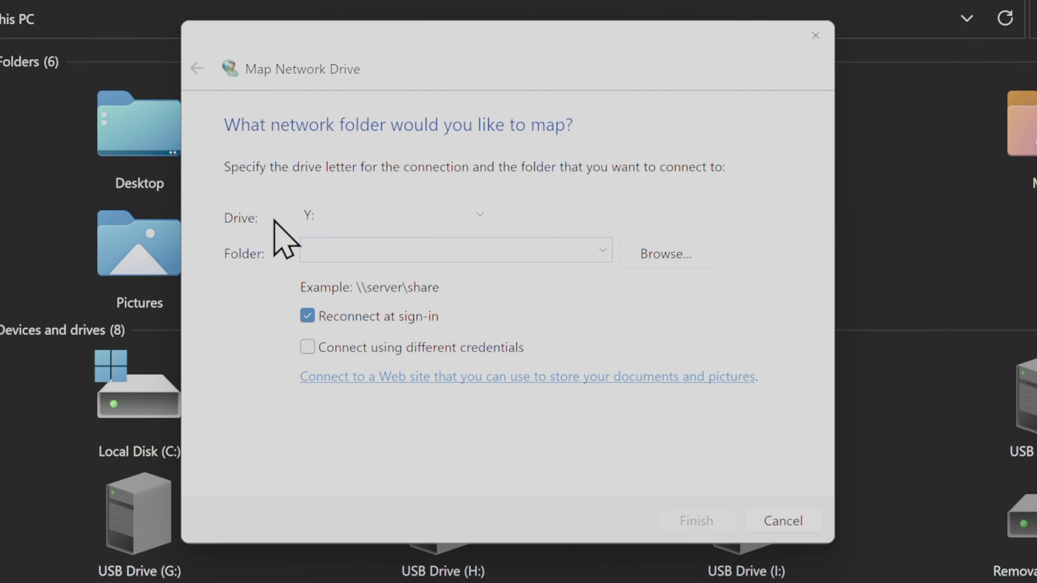
# - Map the \\192.168.1.26\DevelopmentFiles share as network drive S: and finish the mapping
pyautogui.click(313, 216)
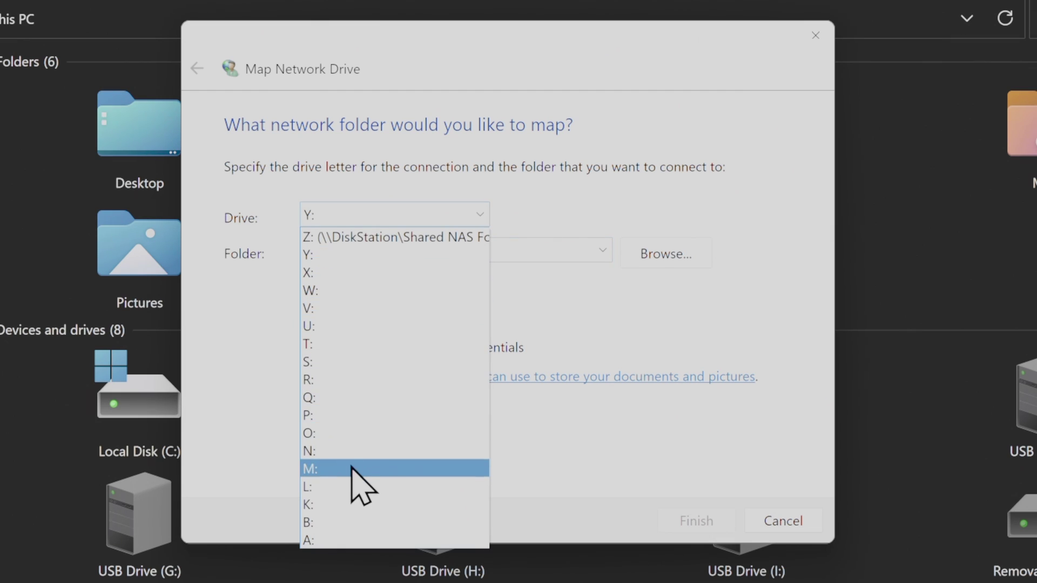
pyautogui.click(357, 363)
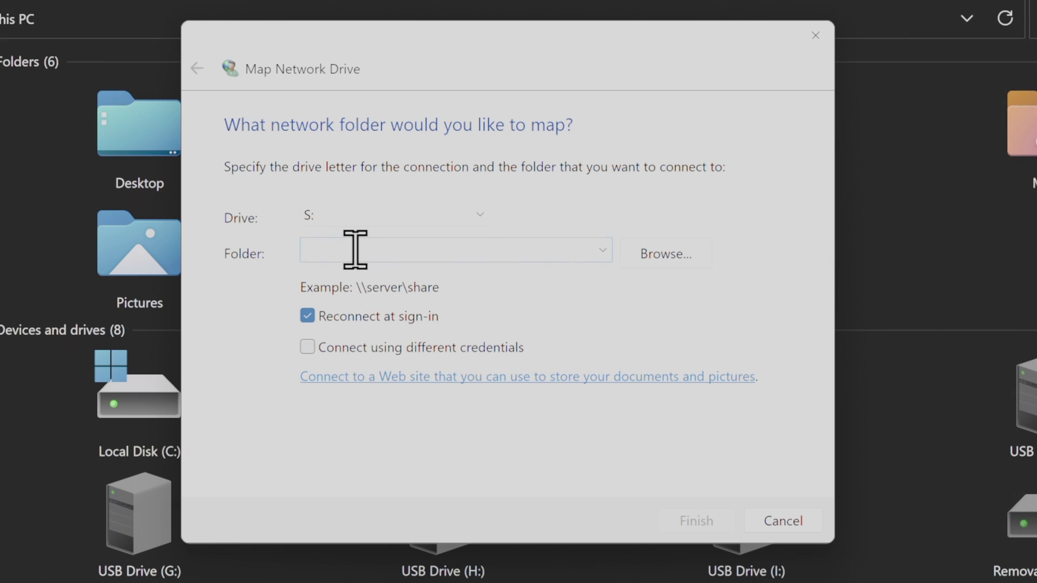
pyautogui.hotkey('ctrl', 'v')
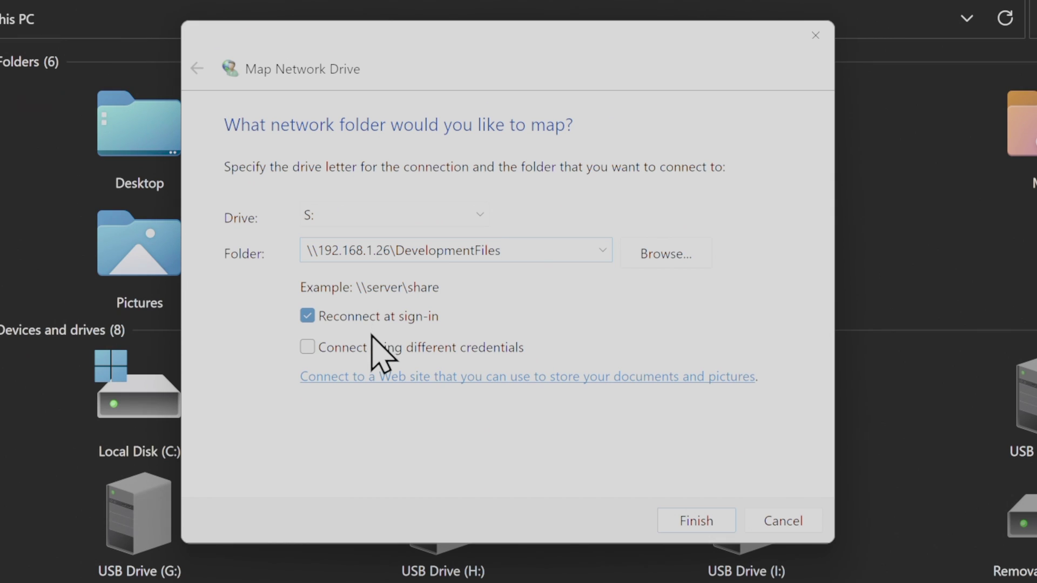
pyautogui.click(697, 521)
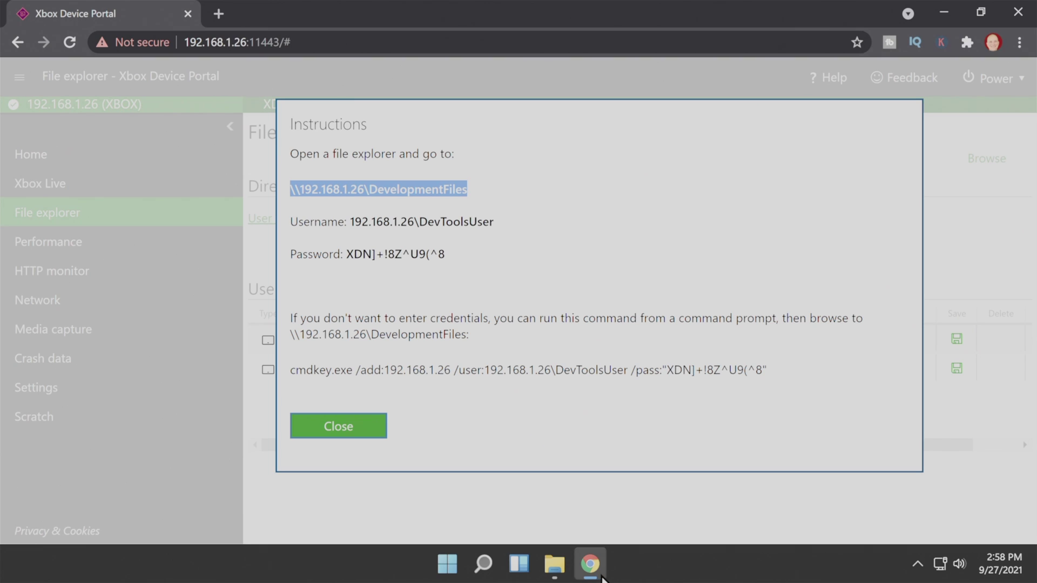
# - Copy the full cmdkey.exe credential command from the portal instructions in the browser and minimize the window
pyautogui.click(480, 196)
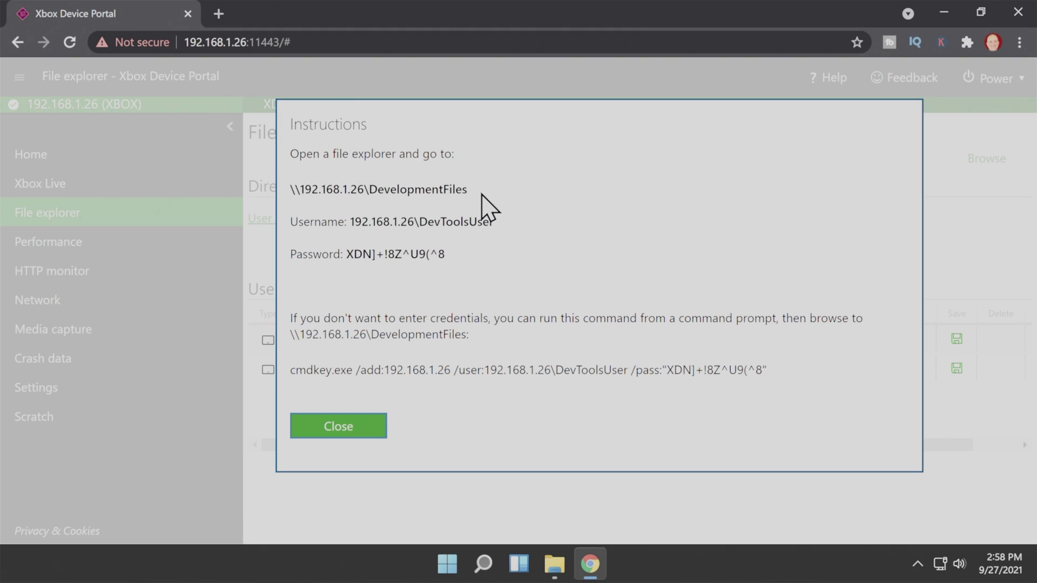
pyautogui.tripleClick(505, 363)
pyautogui.hotkey('ctrl', 'c')
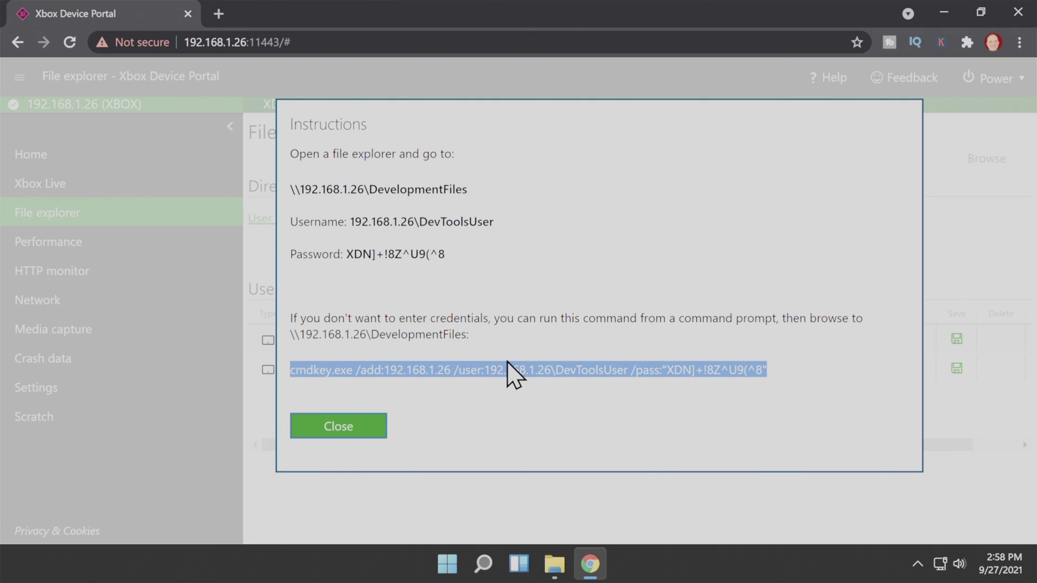
pyautogui.click(944, 10)
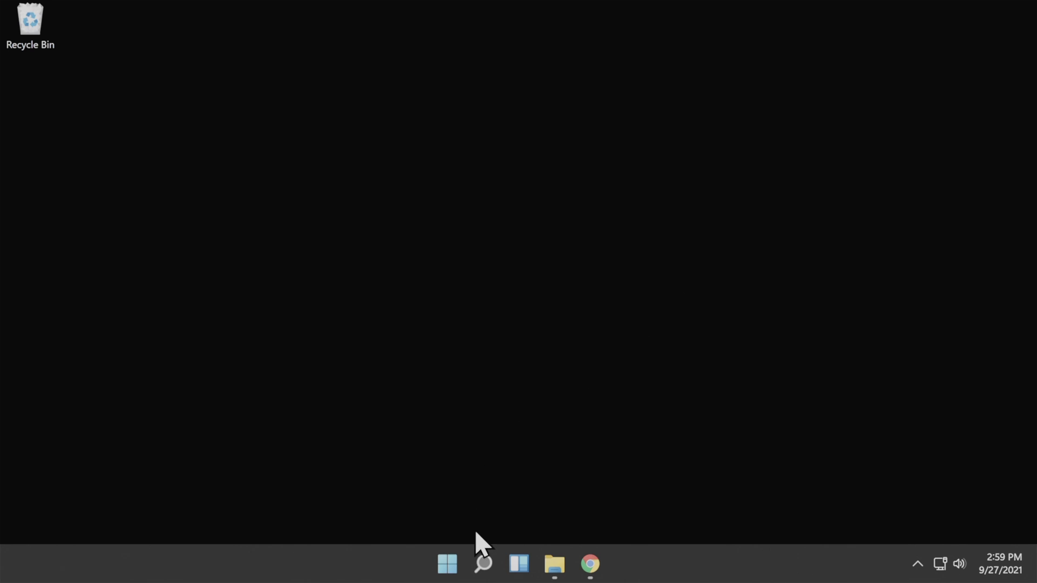
# - Open Command Prompt, run the copied cmdkey.exe command with the DevToolsUser account and its password for 192.168.1.26, and close the window
pyautogui.click(478, 565)
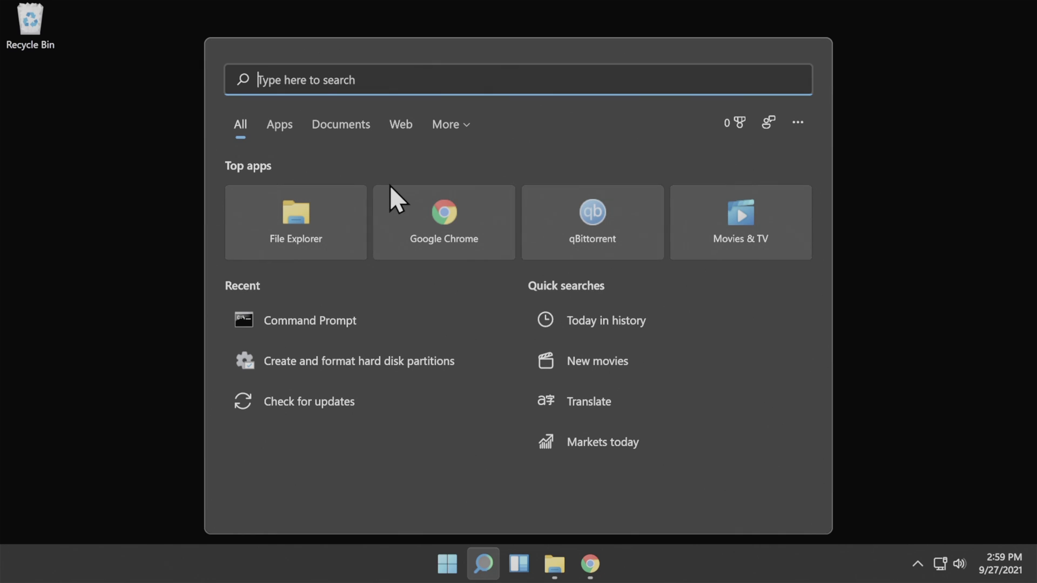
pyautogui.write('cmd')
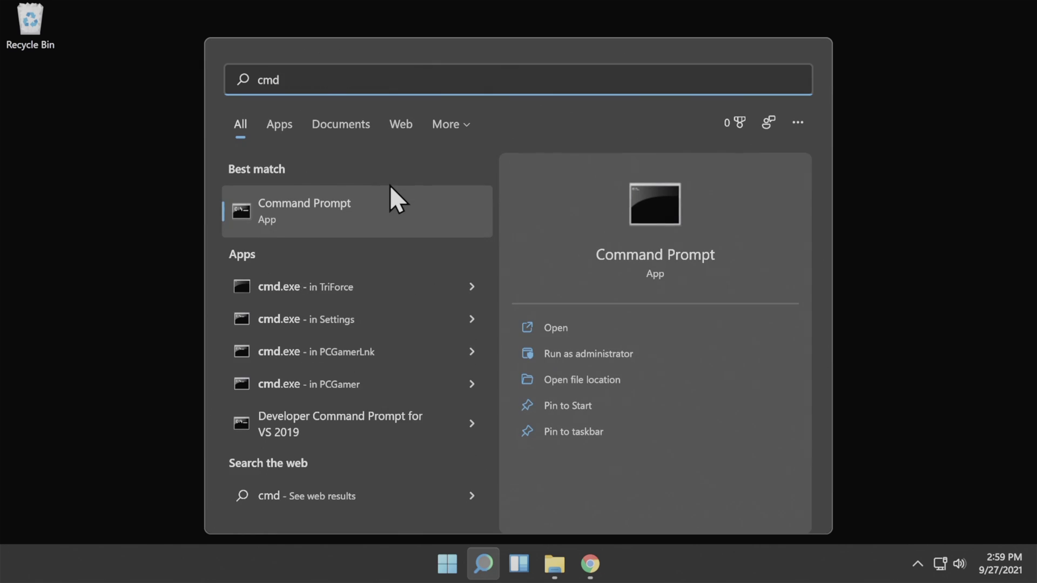
pyautogui.click(390, 186)
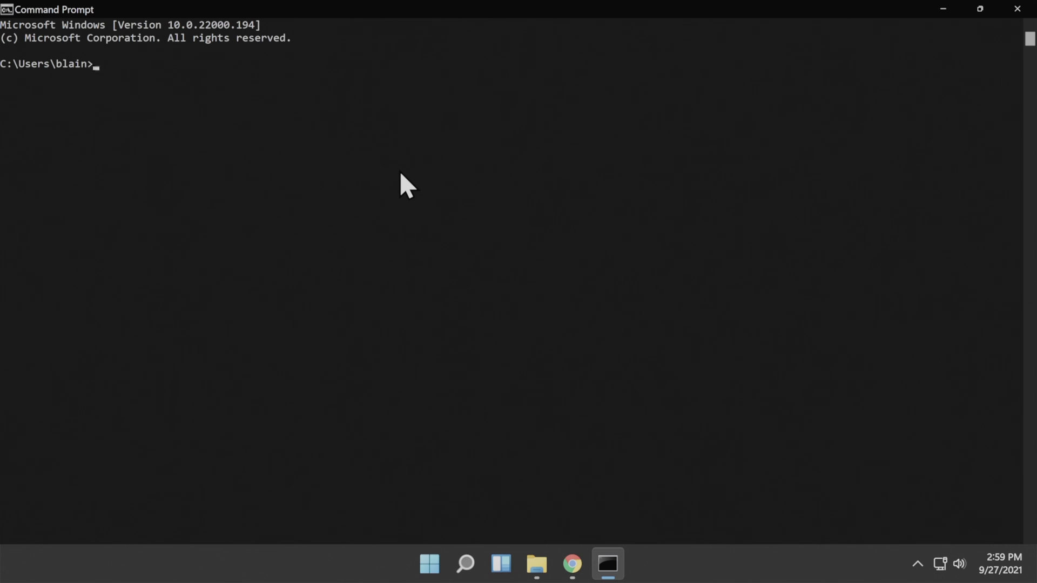
pyautogui.hotkey('ctrl', 'v')
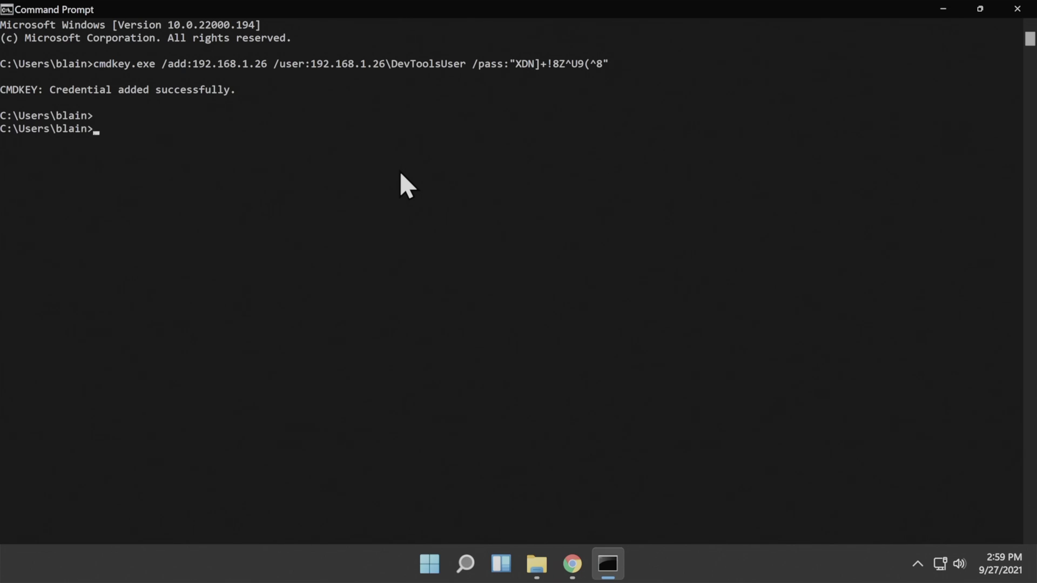
pyautogui.click(1011, 4)
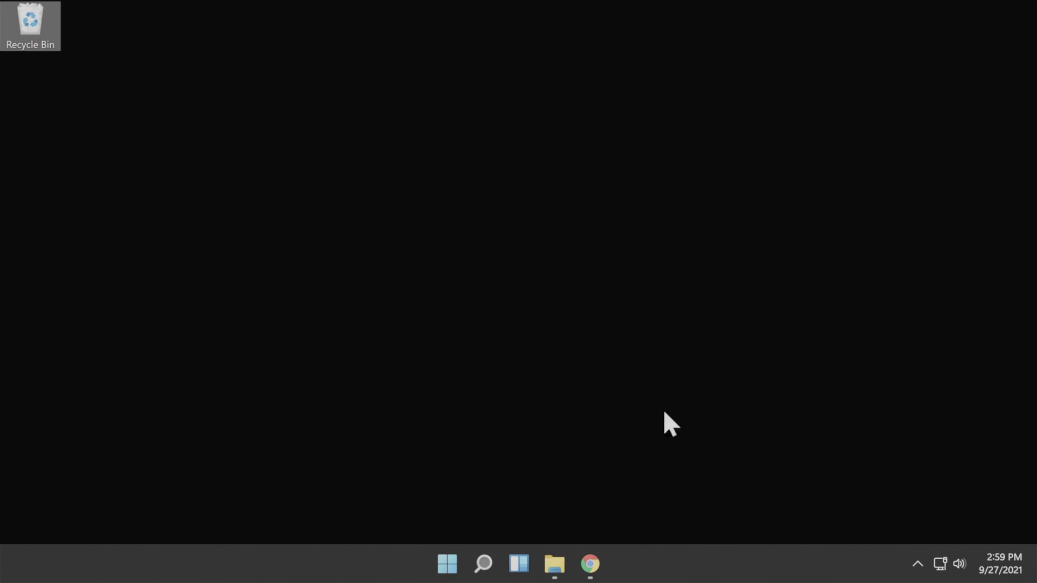
# - Switch to File Explorer and open the mapped DevelopmentFiles (S:) drive from This PC
pyautogui.click(556, 566)
pyautogui.scroll(-2, 585, 399)
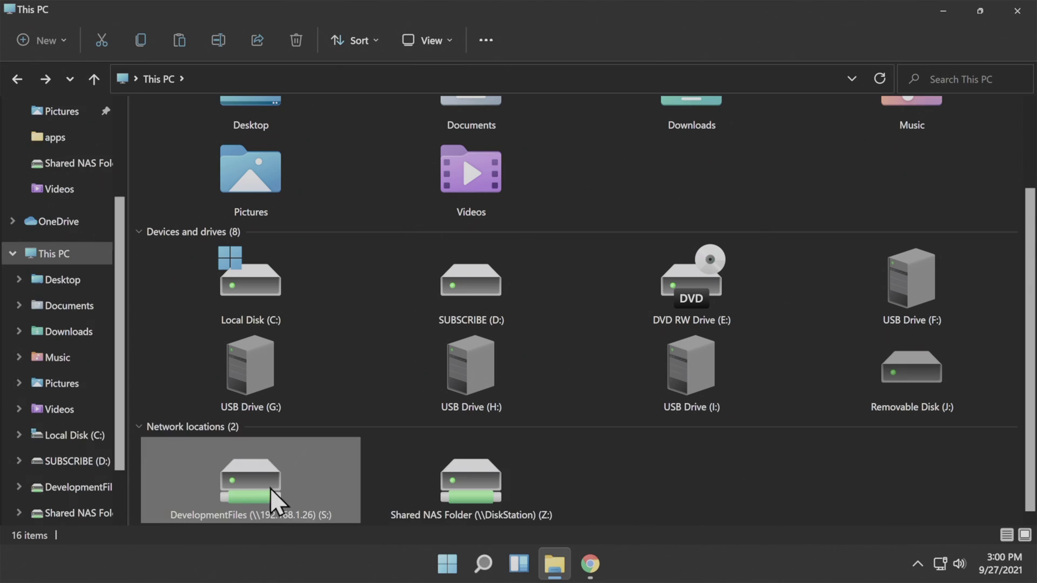
pyautogui.doubleClick(242, 490)
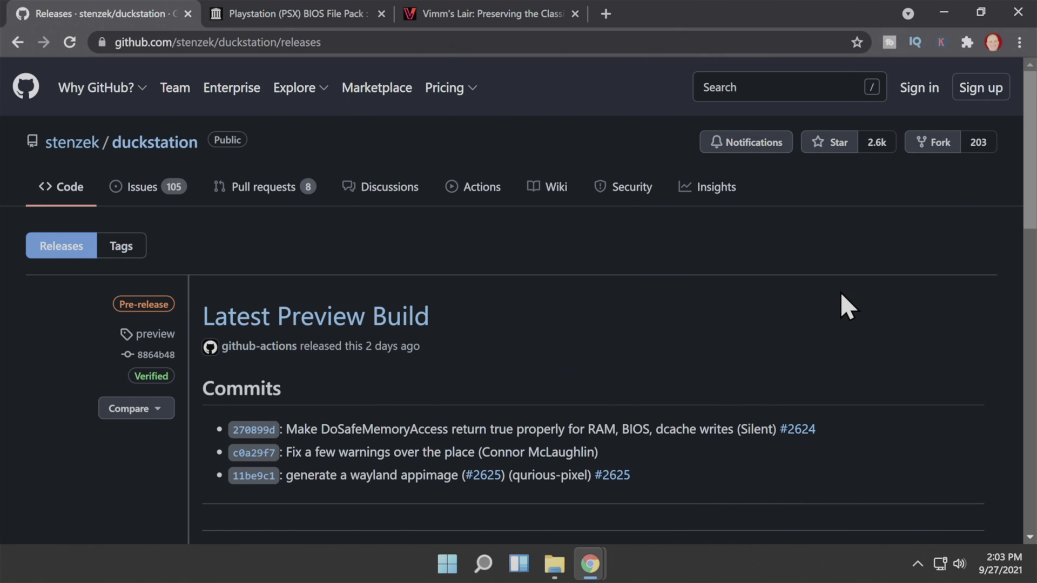
# - Download duckstation-uwp.appx from the Latest Development Build assets on the DuckStation GitHub releases page
pyautogui.scroll(-10, 841, 292)
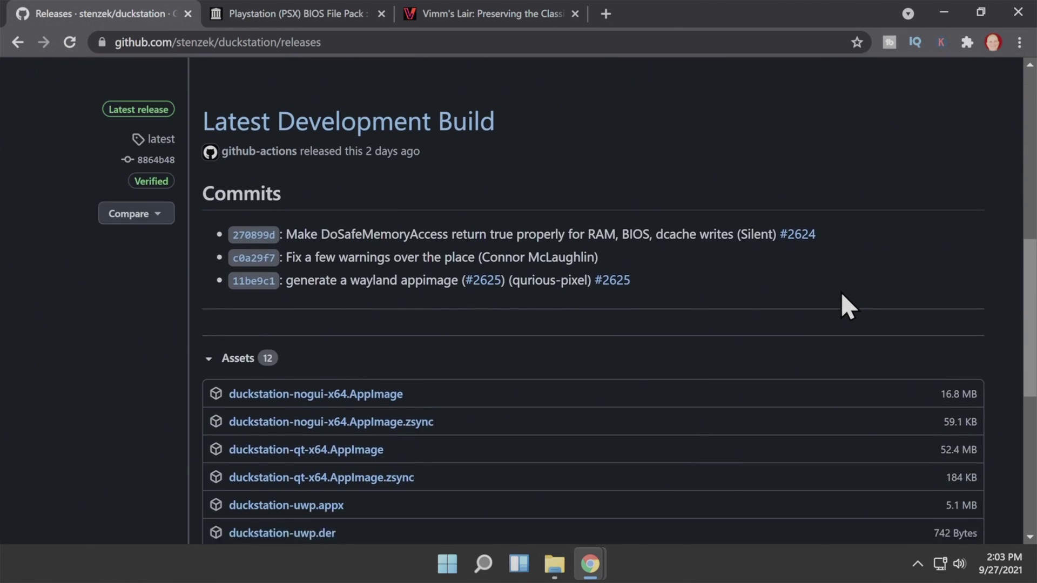
pyautogui.scroll(-4, 841, 292)
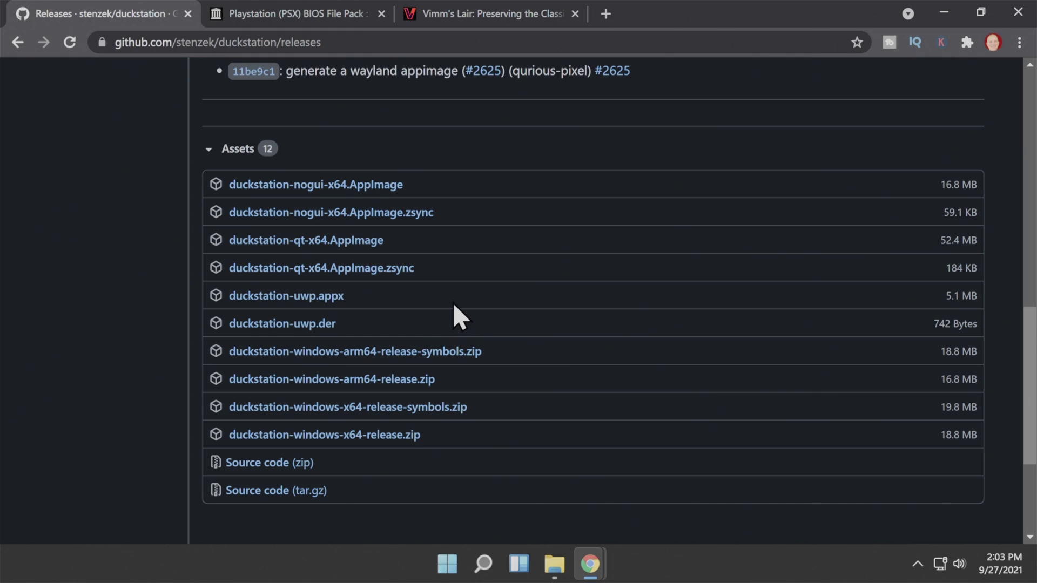
pyautogui.click(321, 305)
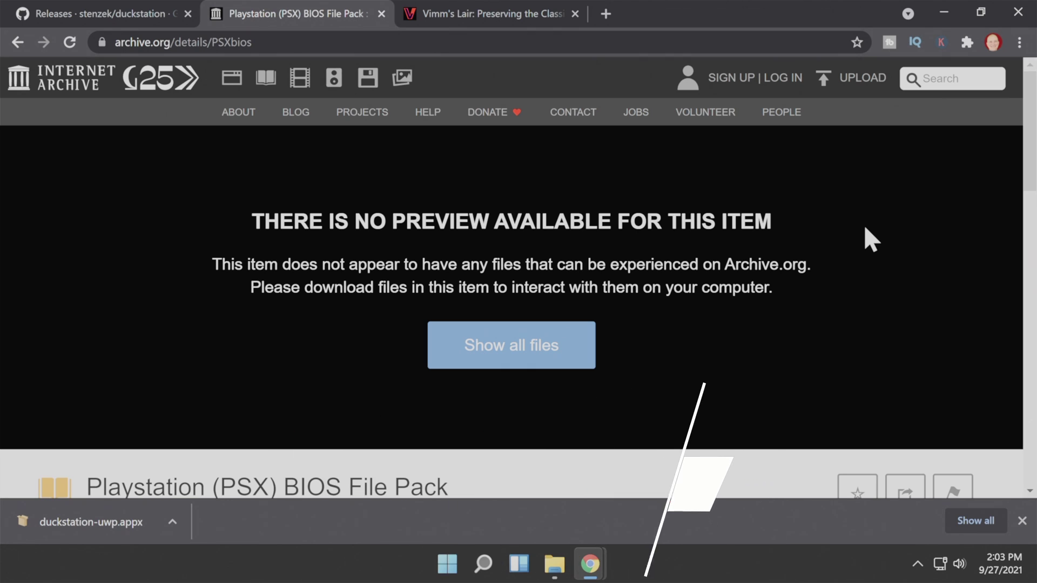
# - Download the Playstation (PSX) BIOS File Pack as a ZIP from its Internet Archive page and switch to the Vimm's Lair page
pyautogui.scroll(-2, 864, 227)
pyautogui.scroll(-7, 868, 228)
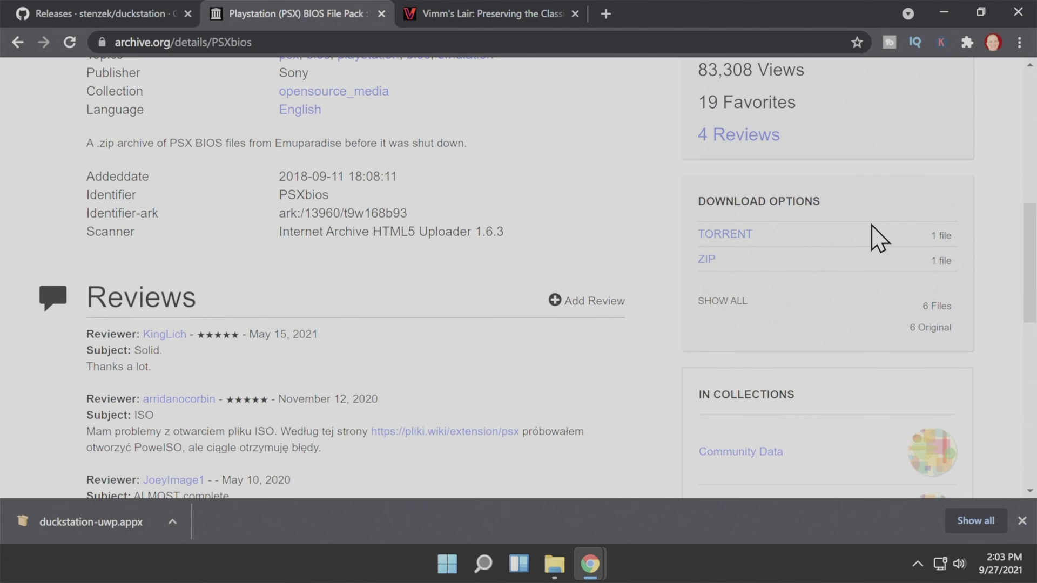
pyautogui.click(729, 260)
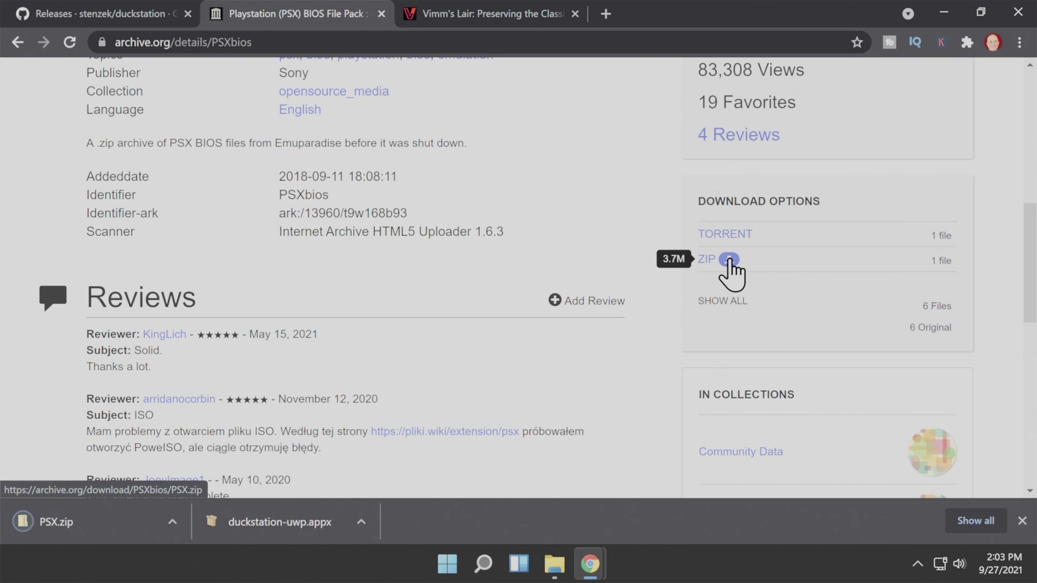
pyautogui.hotkey('ctrl', 'Tab')
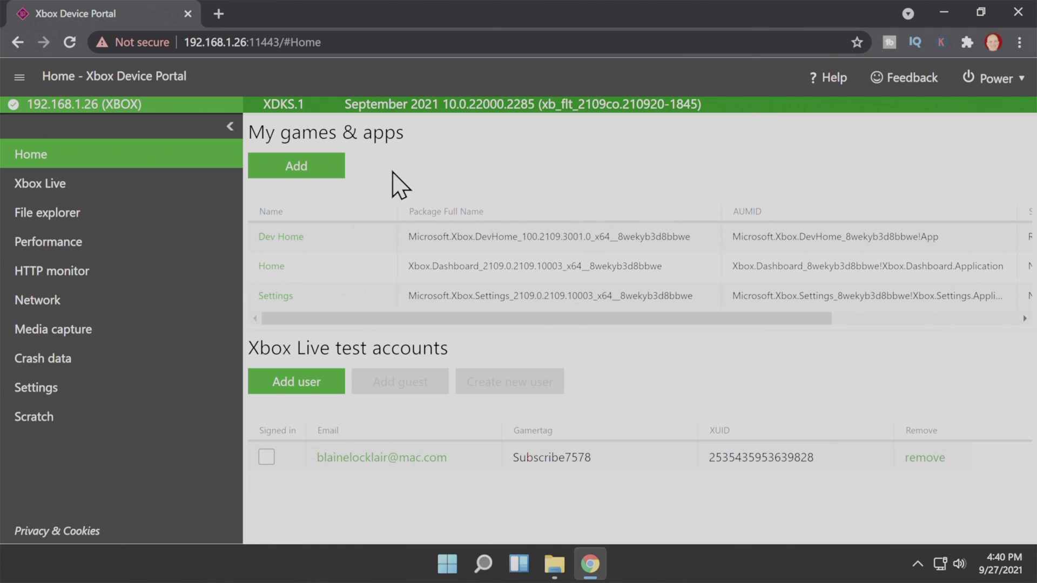
# - Add duckstation-uwp.appx from Downloads as a packaged application in the Xbox Device Portal, install it without dependencies and close the installation progress
pyautogui.click(302, 168)
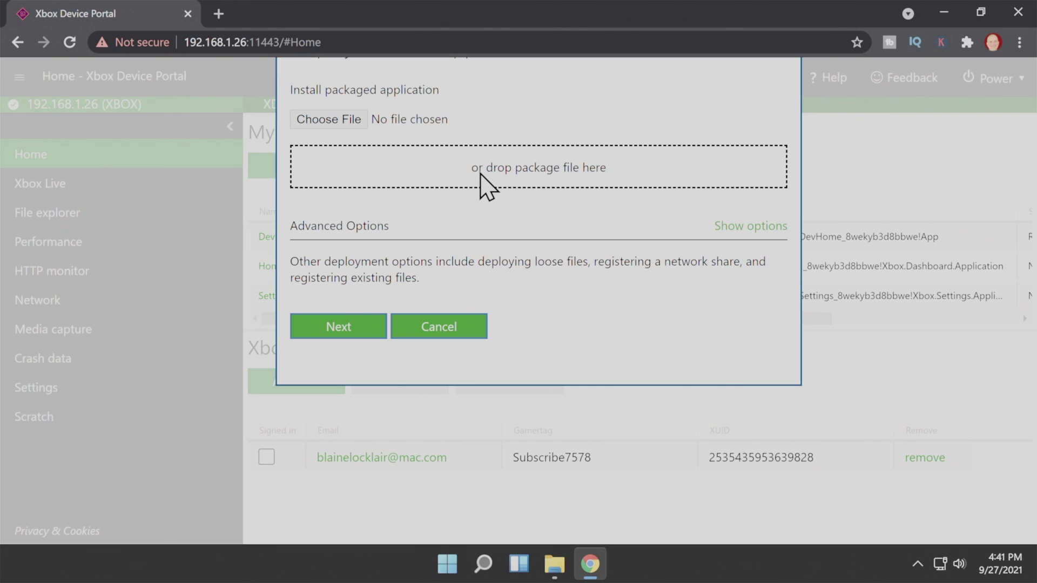
pyautogui.click(319, 120)
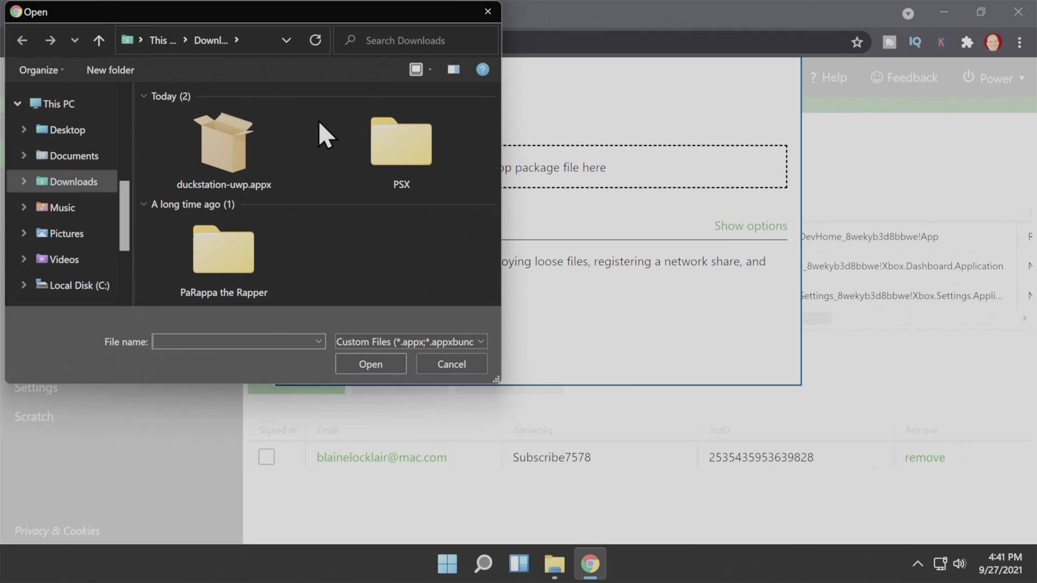
pyautogui.doubleClick(216, 140)
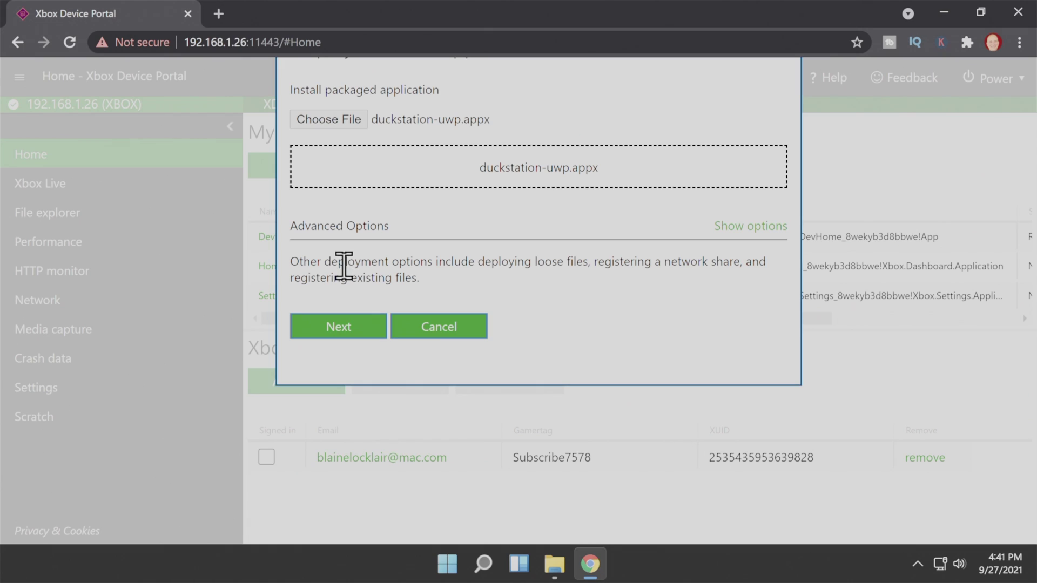
pyautogui.click(346, 330)
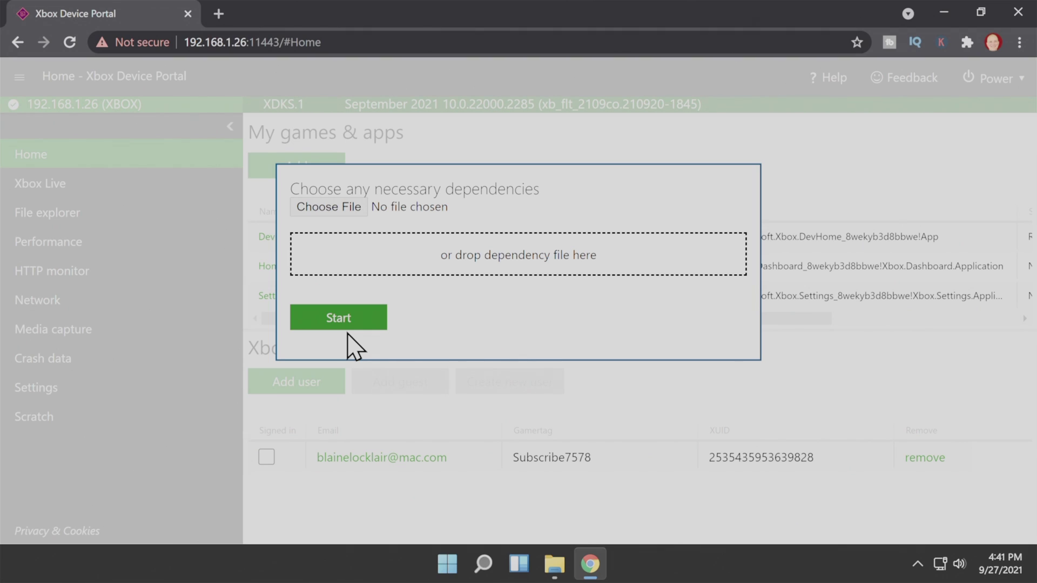
pyautogui.click(341, 323)
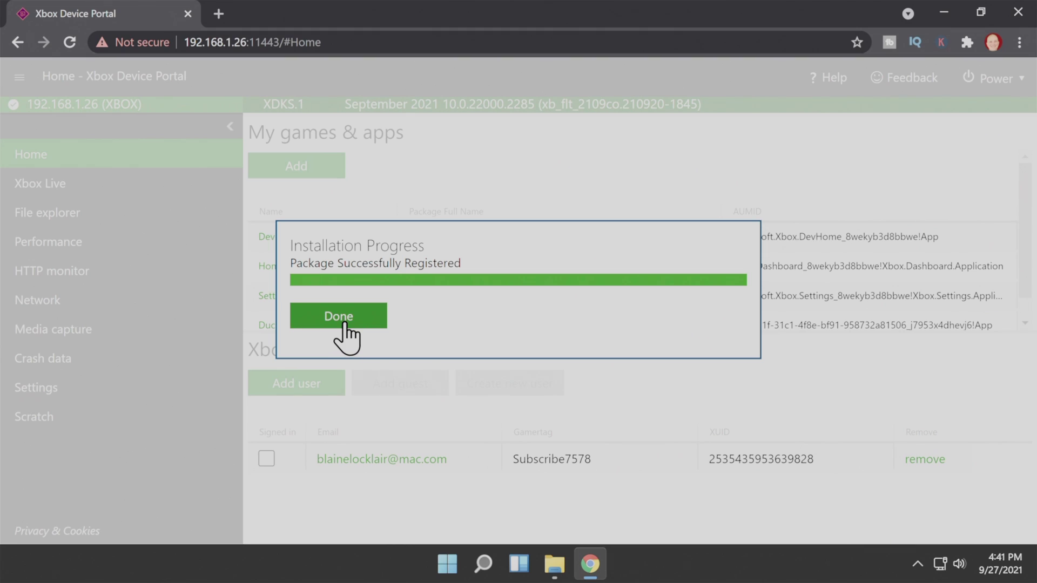
pyautogui.click(344, 323)
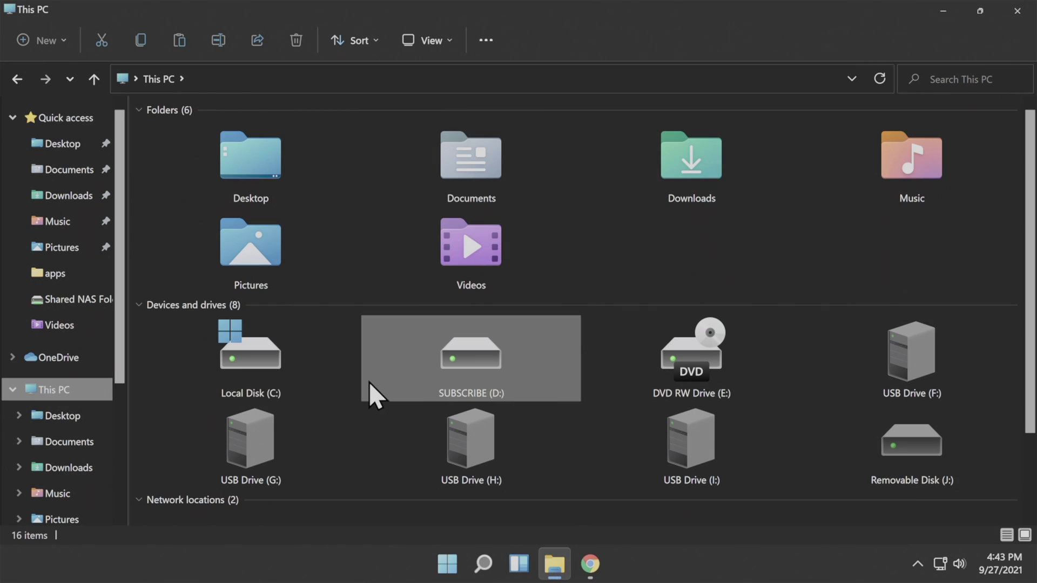
# - In File Explorer, open the DuckStation package folder starting with 57bcfd1f inside WindowsApps on the DevelopmentFiles (S:) drive
pyautogui.scroll(-1, 368, 382)
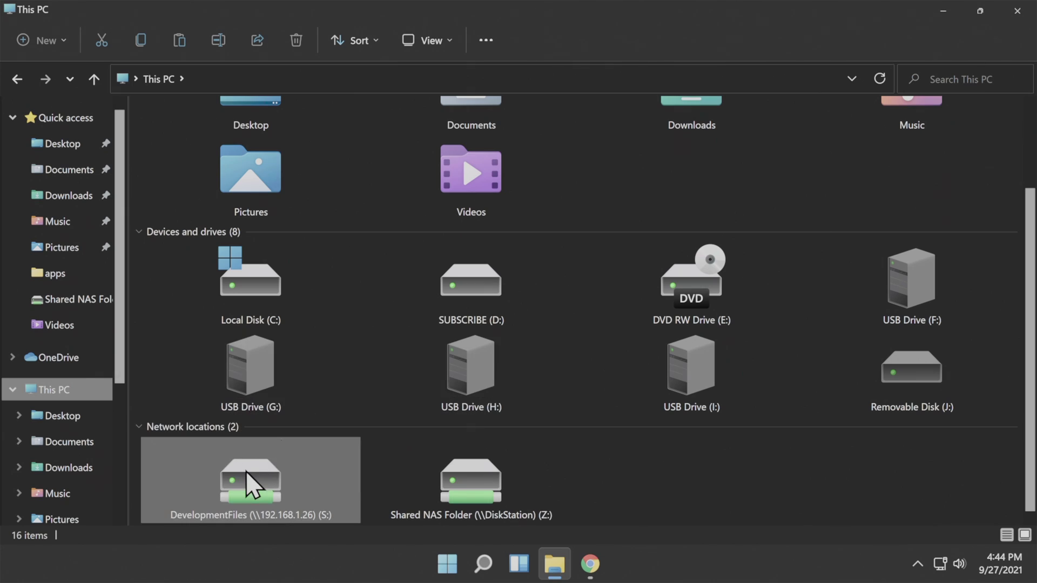
pyautogui.moveTo(245, 471)
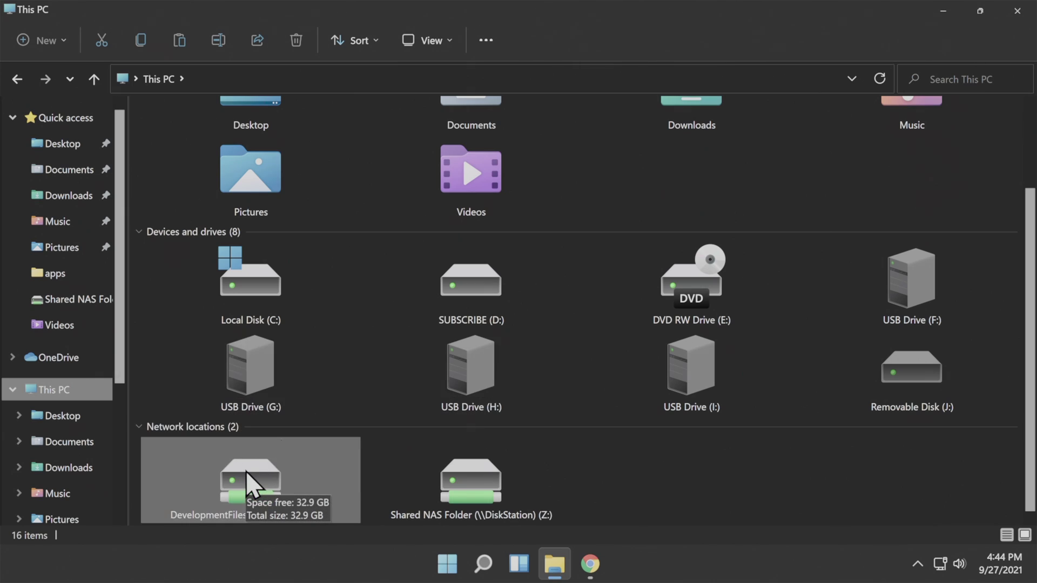
pyautogui.doubleClick(245, 471)
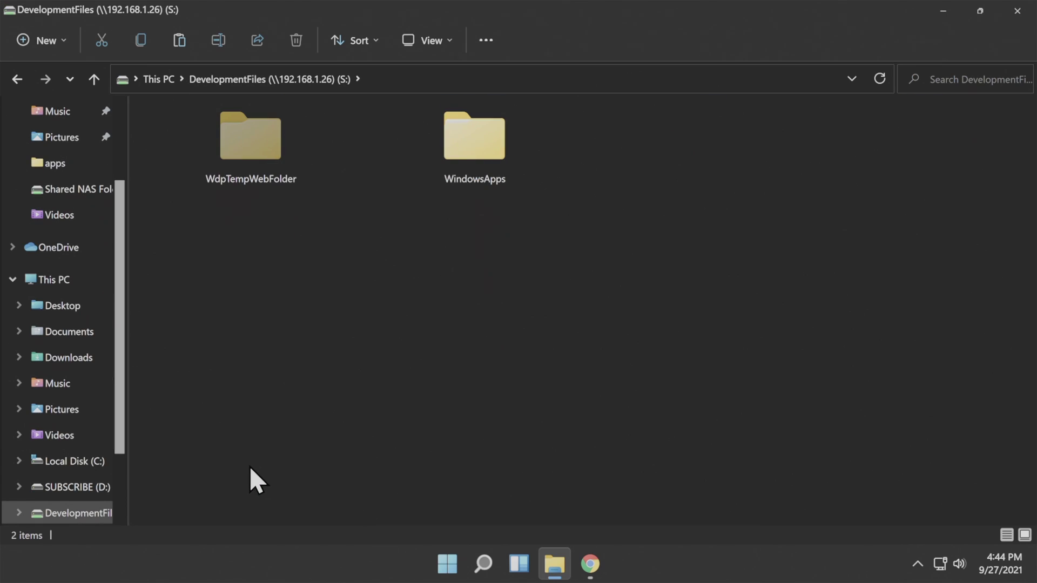
pyautogui.doubleClick(473, 137)
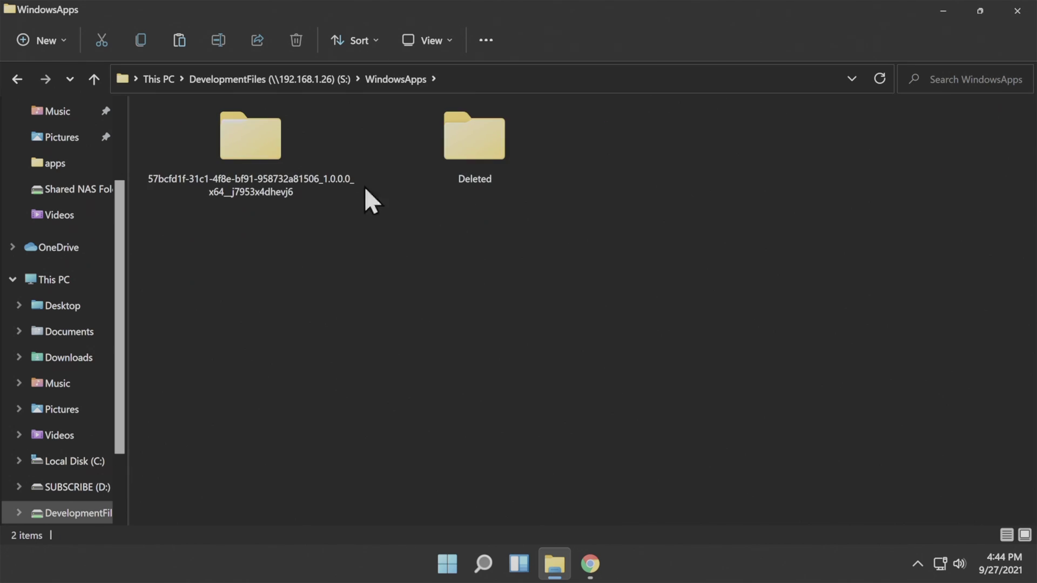
pyautogui.doubleClick(253, 135)
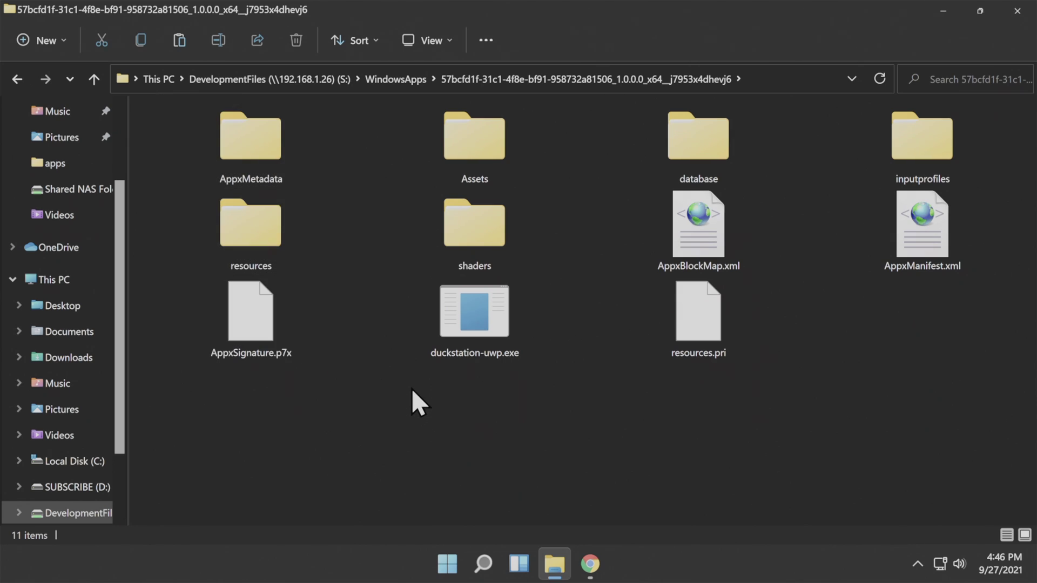
# - Create a folder named Games in the DuckStation package folder on the DevelopmentFiles drive
pyautogui.rightClick(412, 388)
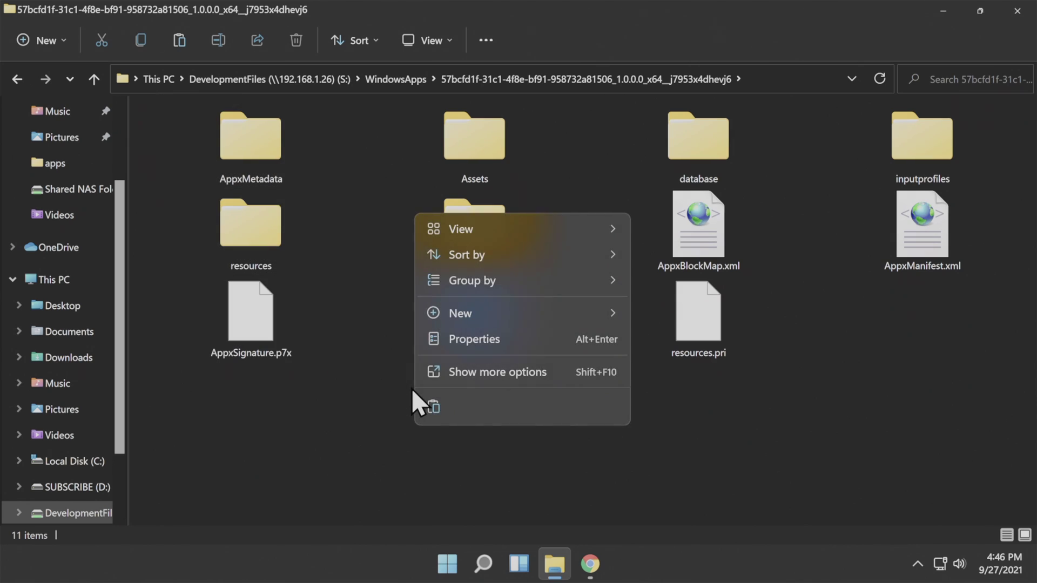
pyautogui.click(481, 365)
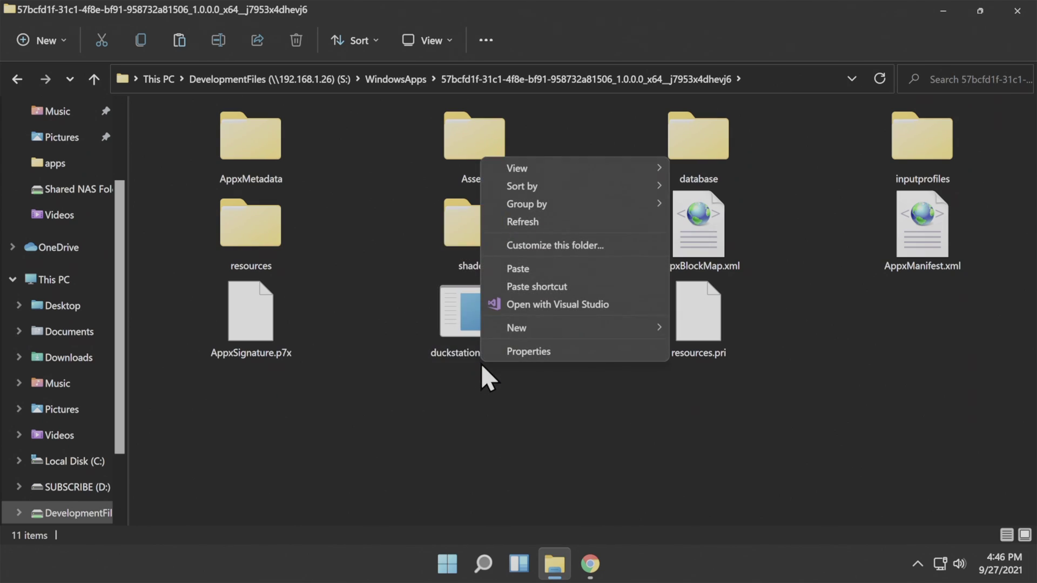
pyautogui.moveTo(525, 329)
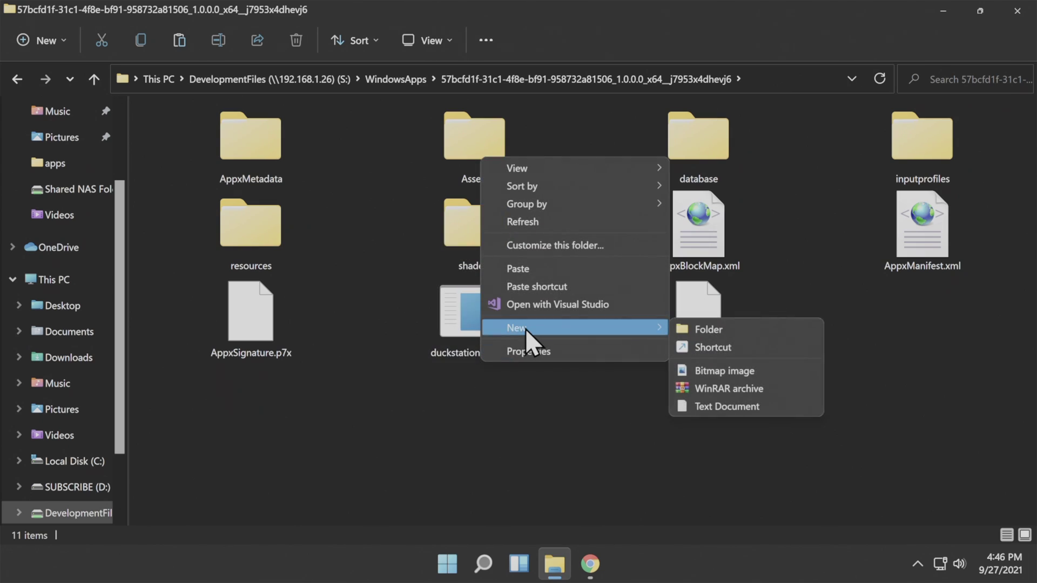
pyautogui.click(709, 323)
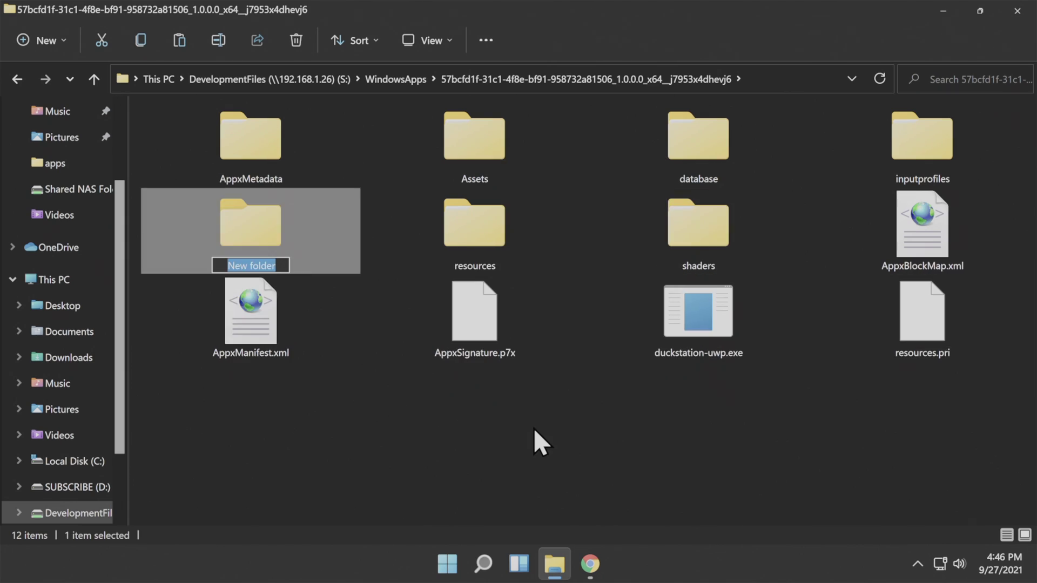
pyautogui.write('Games')
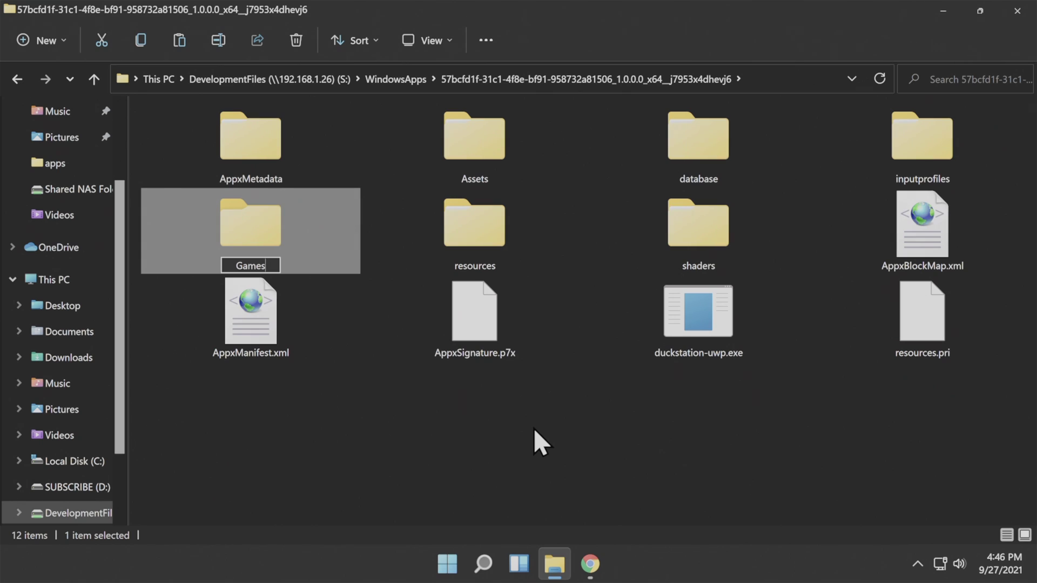
pyautogui.press('Return')
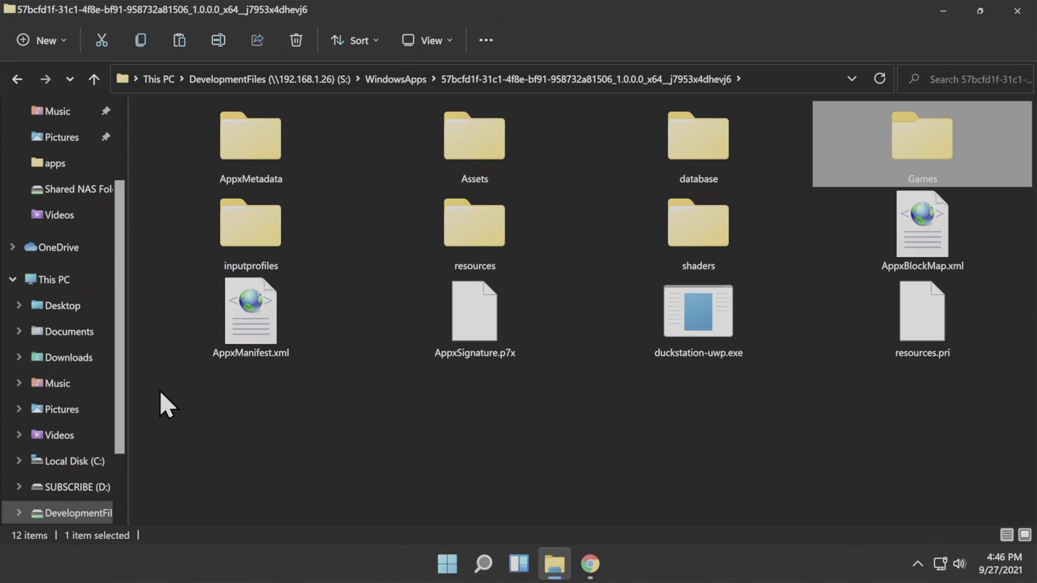
# - Copy the PSX and PaRappa the Rapper folders from Downloads into the DuckStation package folder
pyautogui.scroll(1, 68, 280)
pyautogui.scroll(1, 68, 272)
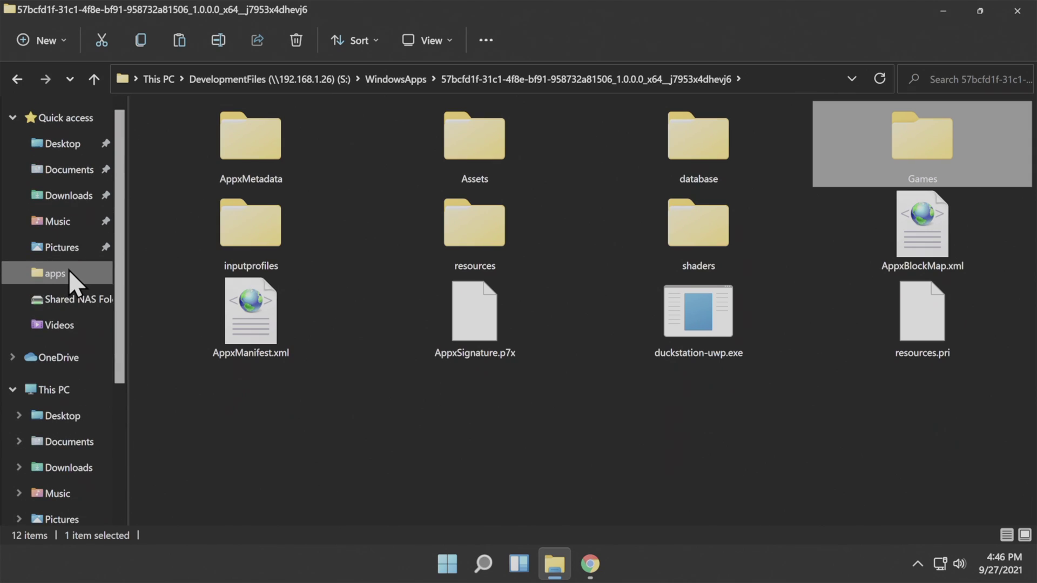
pyautogui.click(61, 208)
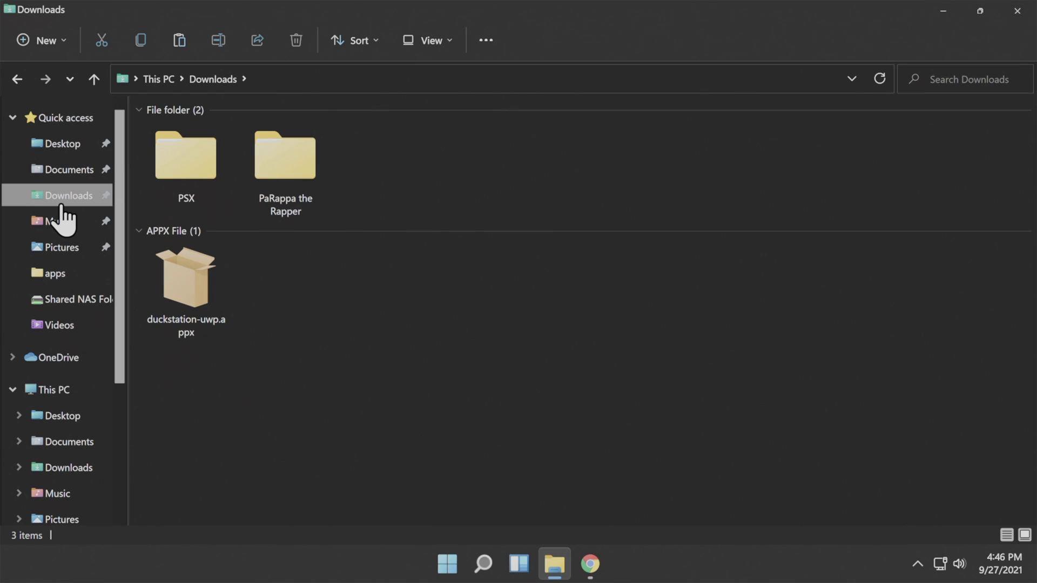
pyautogui.moveTo(440, 157); pyautogui.dragTo(193, 159)
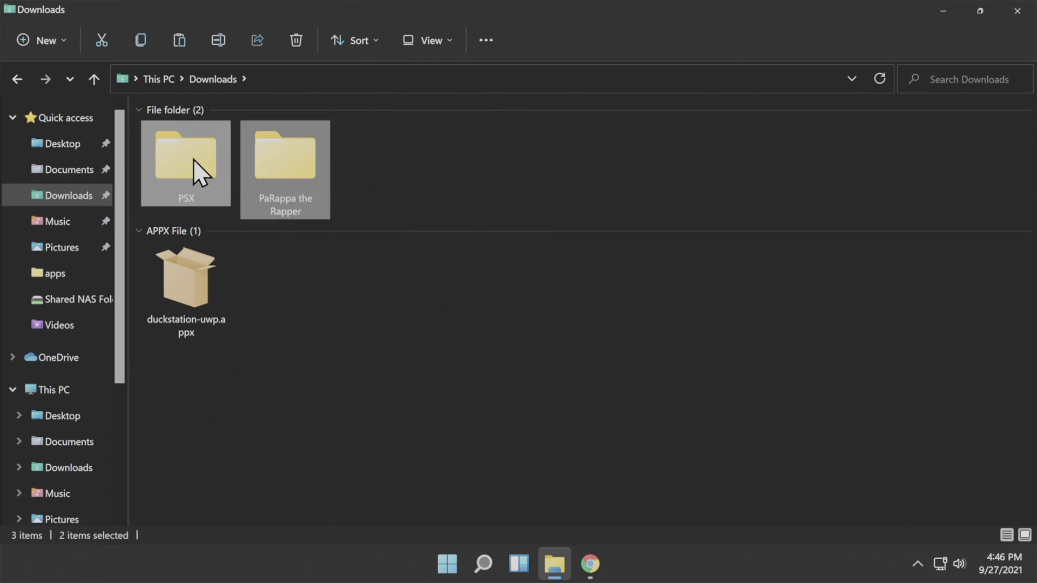
pyautogui.rightClick(193, 160)
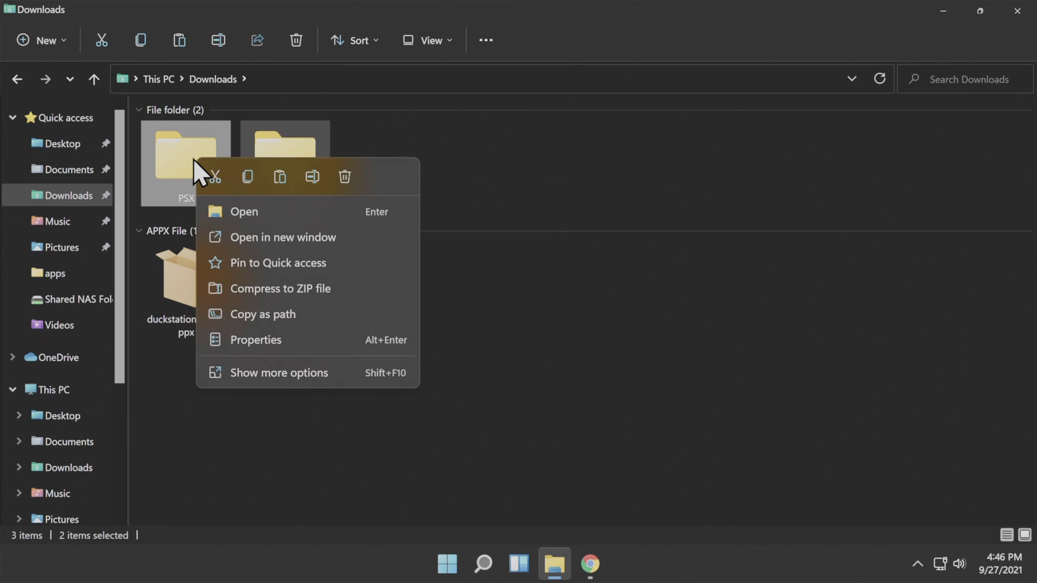
pyautogui.click(248, 176)
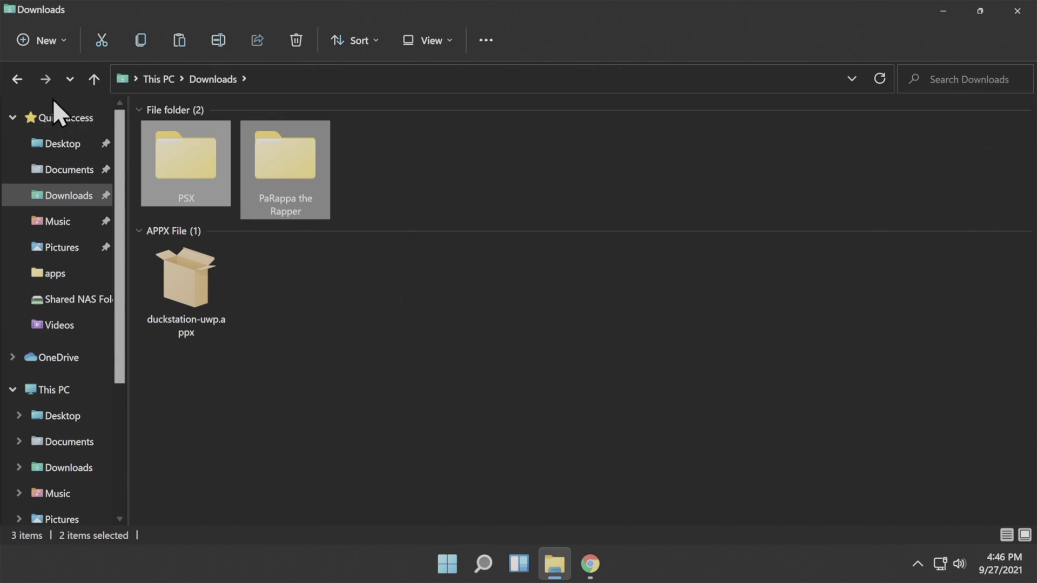
pyautogui.click(12, 78)
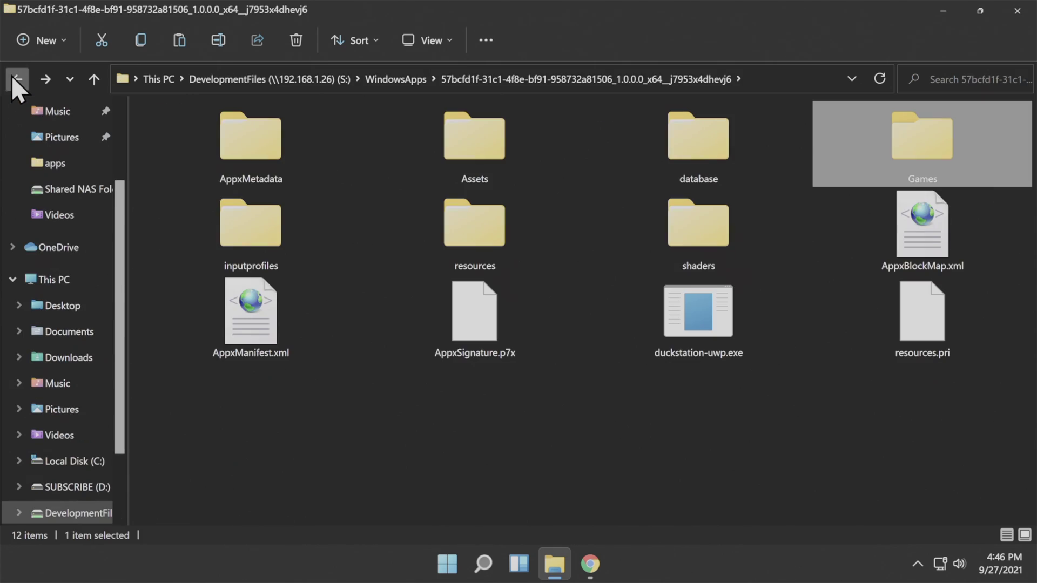
pyautogui.click(417, 393)
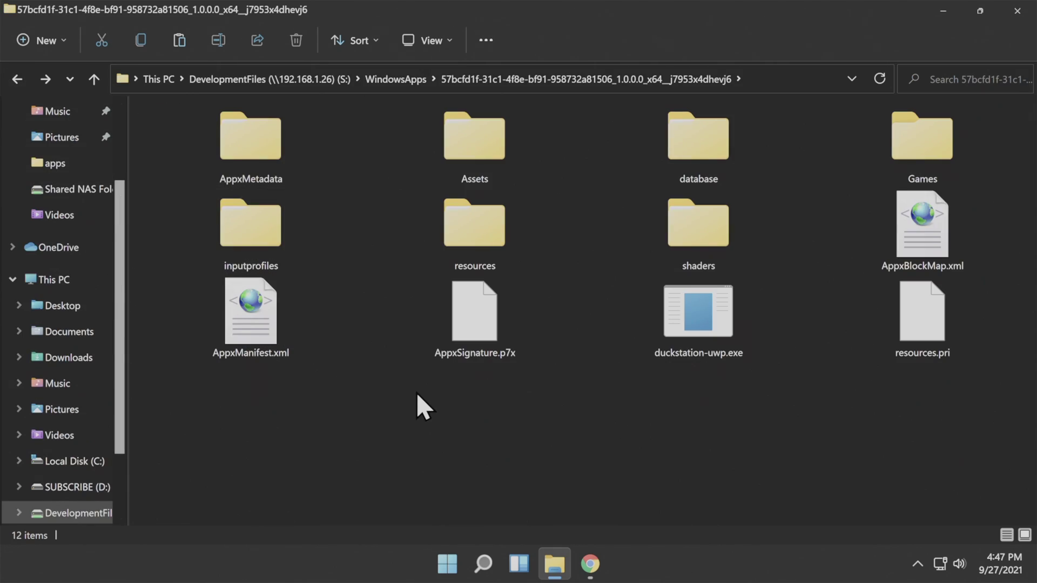
pyautogui.rightClick(416, 393)
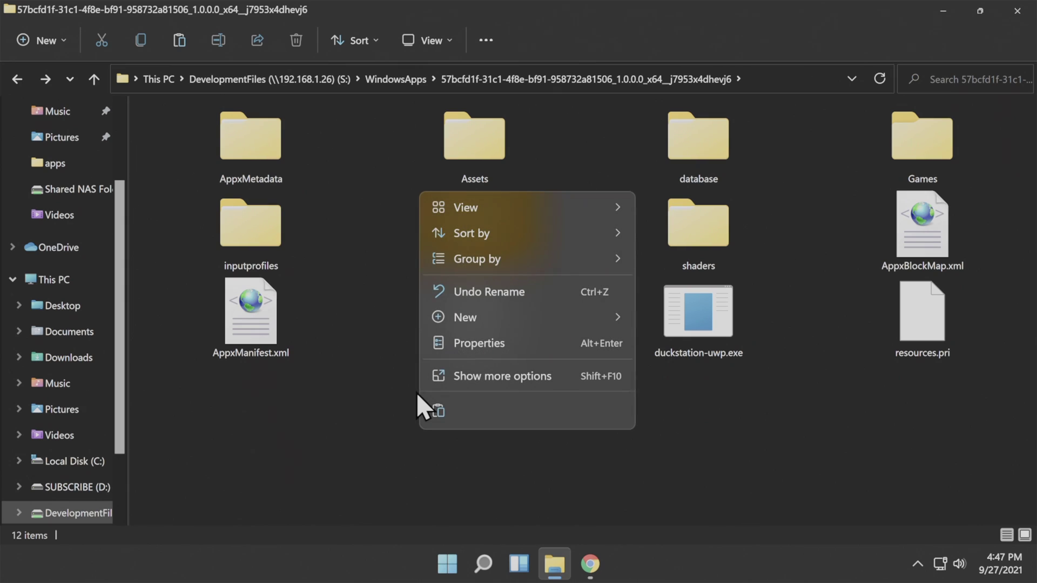
pyautogui.moveTo(476, 235)
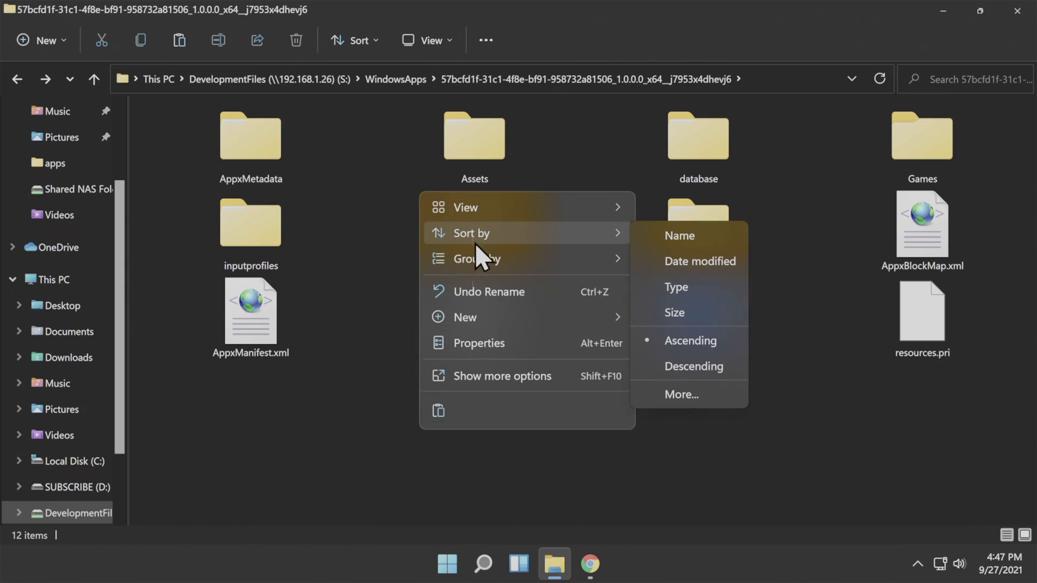
pyautogui.click(439, 409)
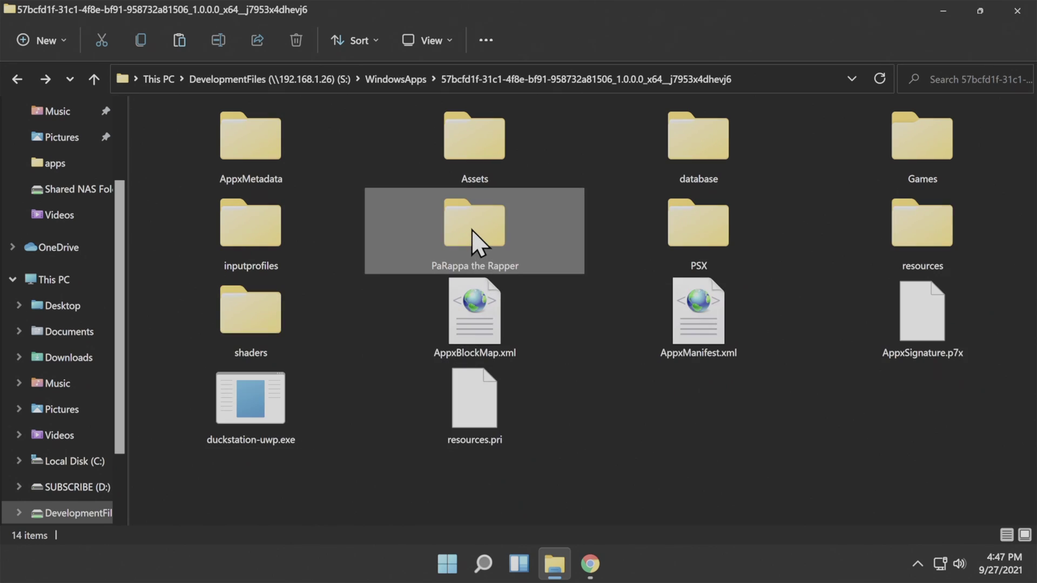
# - Move the PaRappa the Rapper folder into the Games folder and accept the Windows Security warning
pyautogui.click(472, 228)
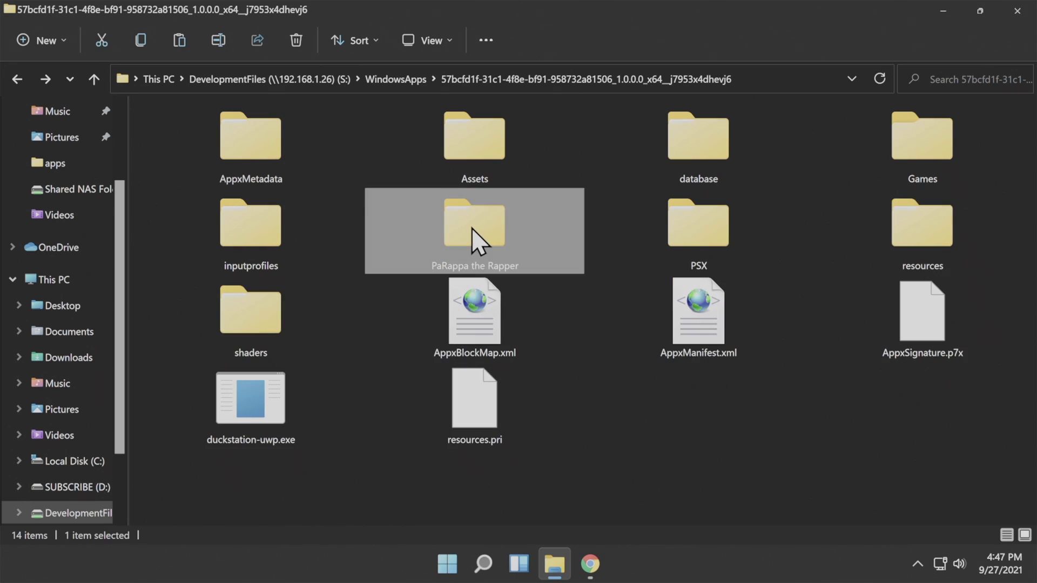
pyautogui.moveTo(471, 228); pyautogui.dragTo(922, 138)
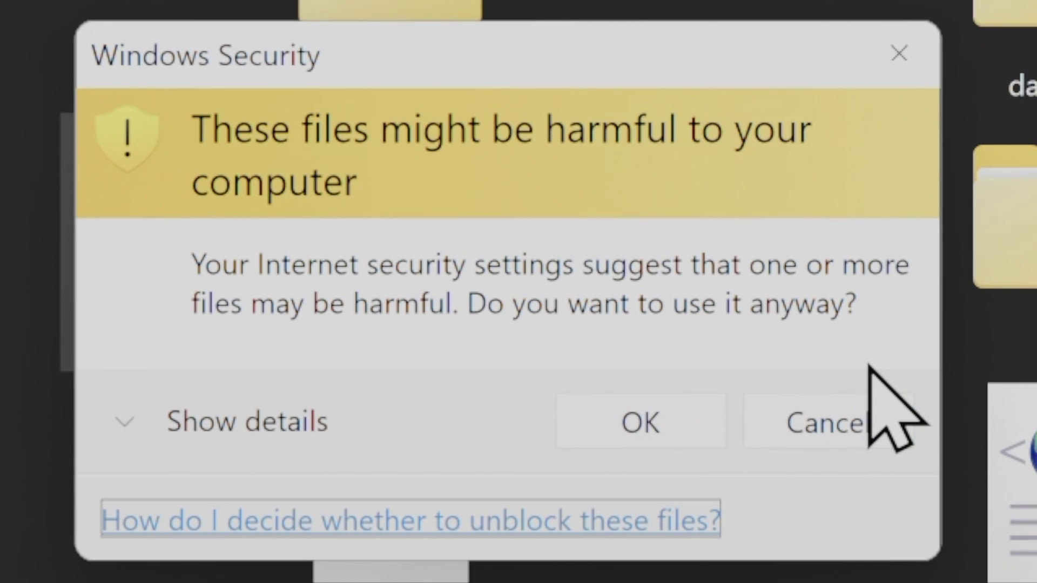
pyautogui.click(660, 418)
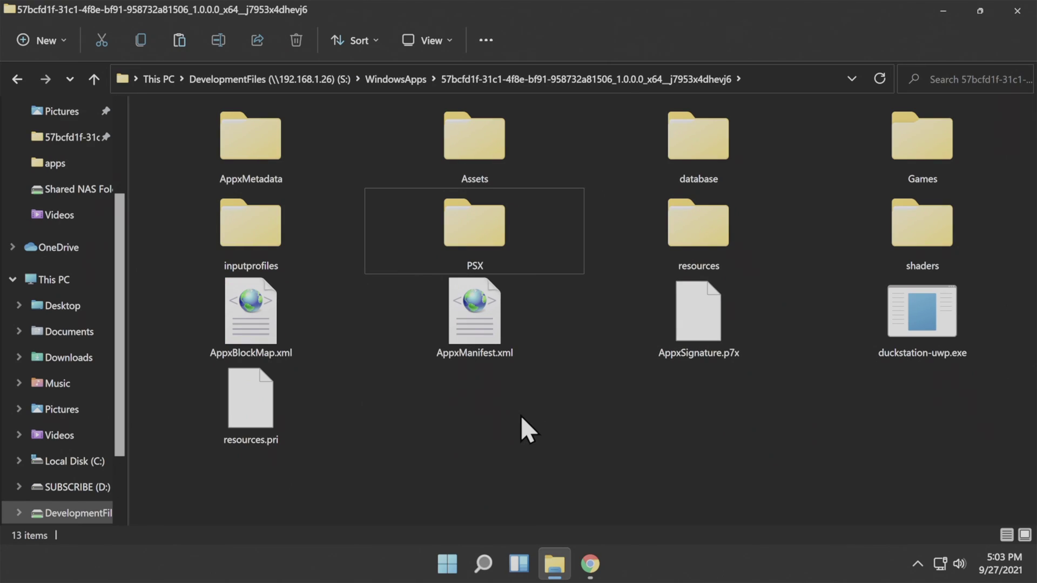
# - Rename the PSX folder as BIOS and close the File Explorer window
pyautogui.click(479, 270)
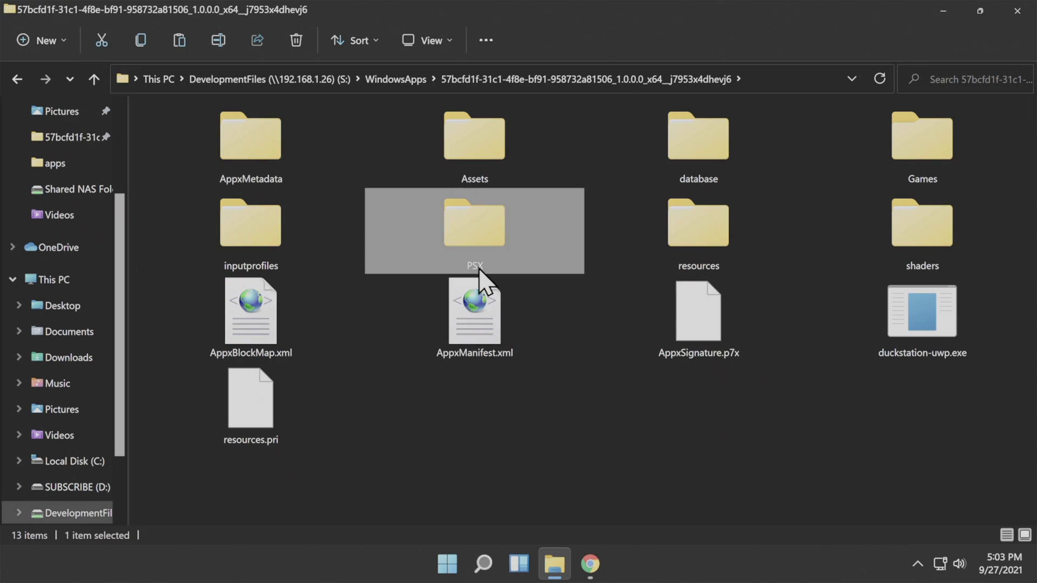
pyautogui.click(476, 266)
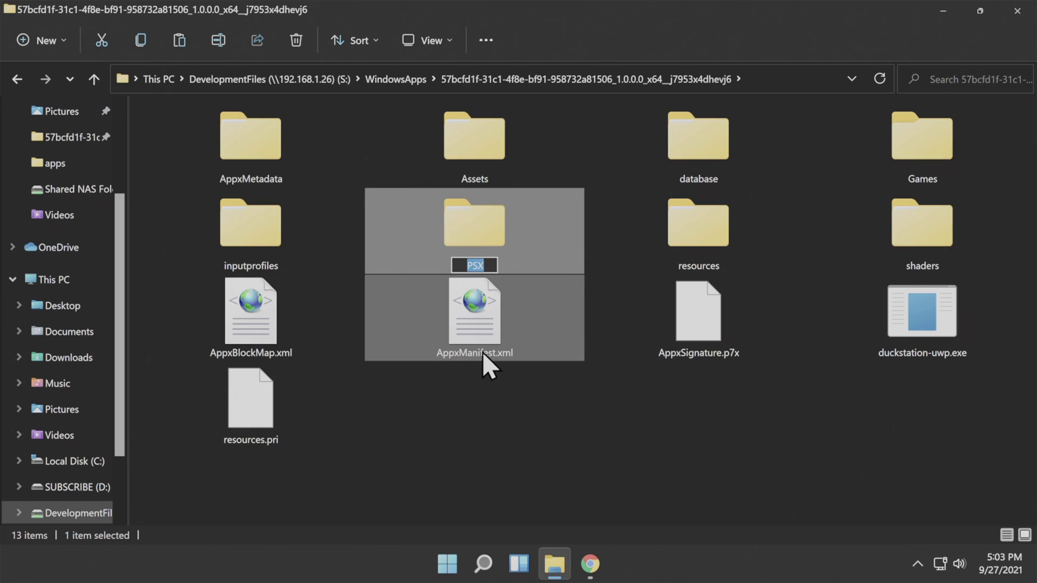
pyautogui.write('BIOS')
pyautogui.press('Return')
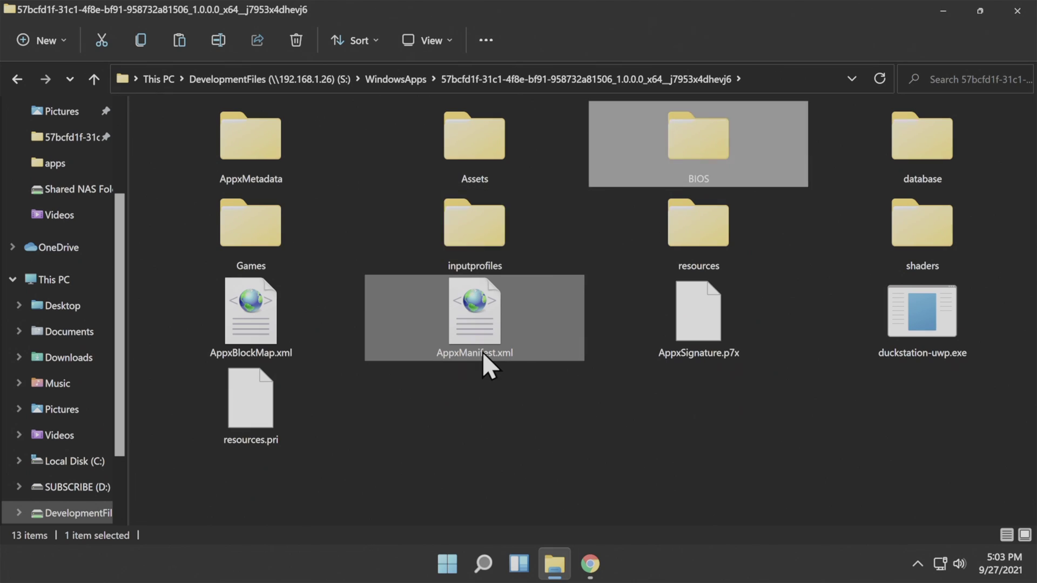
pyautogui.click(546, 473)
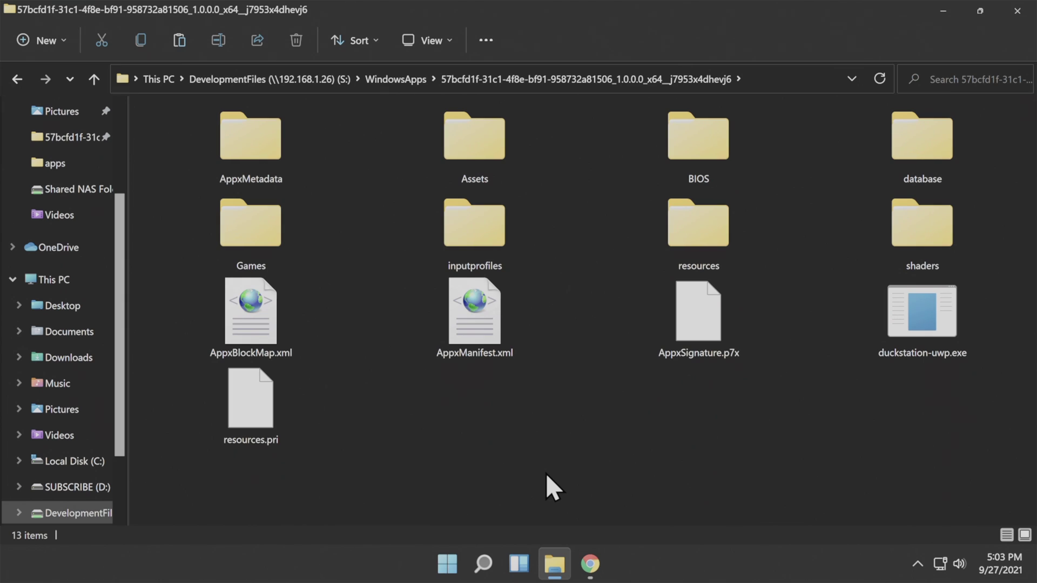
pyautogui.click(1022, 12)
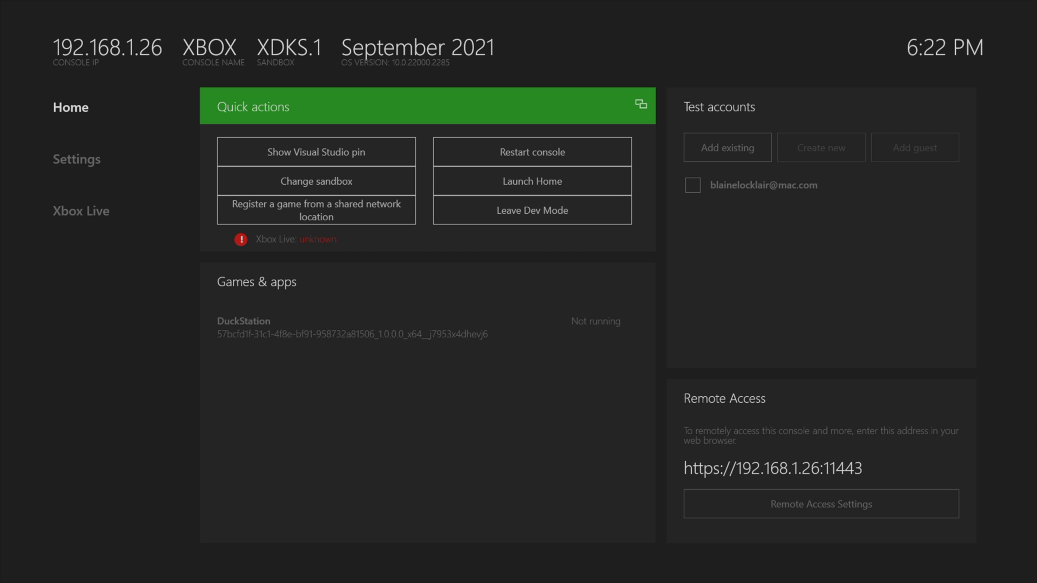
# - On the Xbox Dev Home screen, open the app details of DuckStation under Games & apps
pyautogui.press('Down')
pyautogui.press('Down')
pyautogui.press('Down')
pyautogui.press('Down')
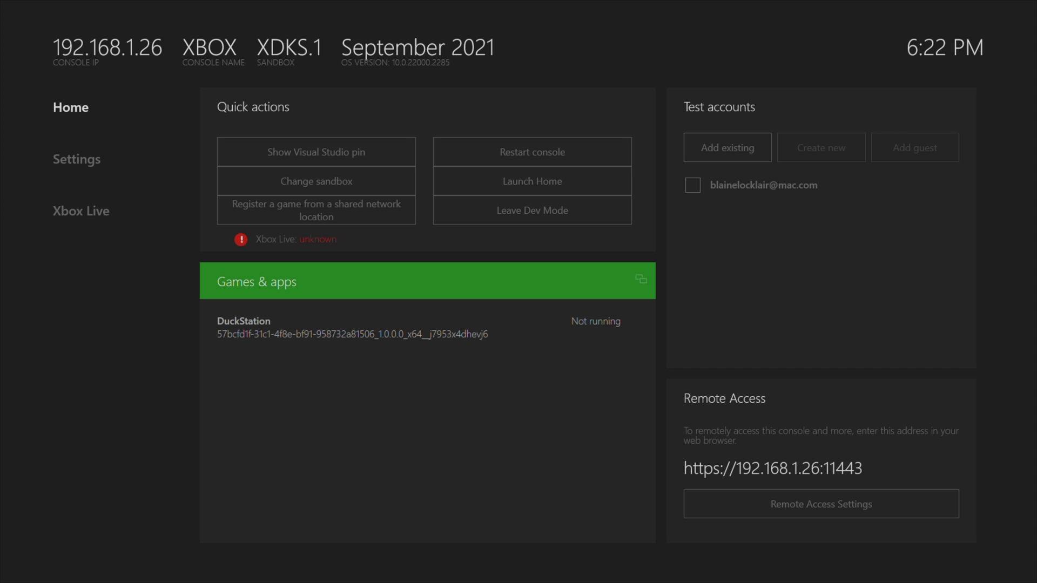
pyautogui.press('Down')
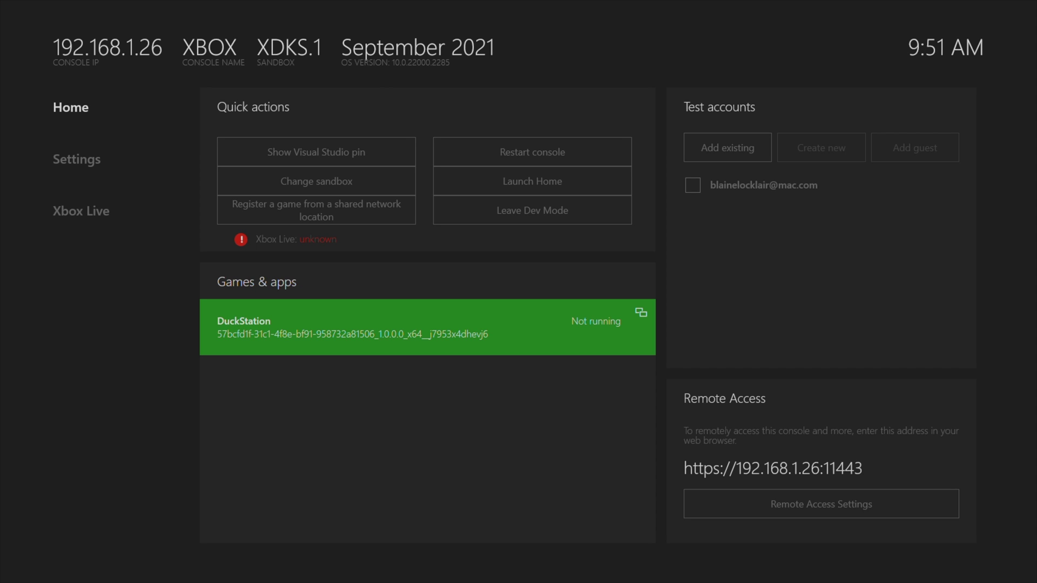
pyautogui.press('Return')
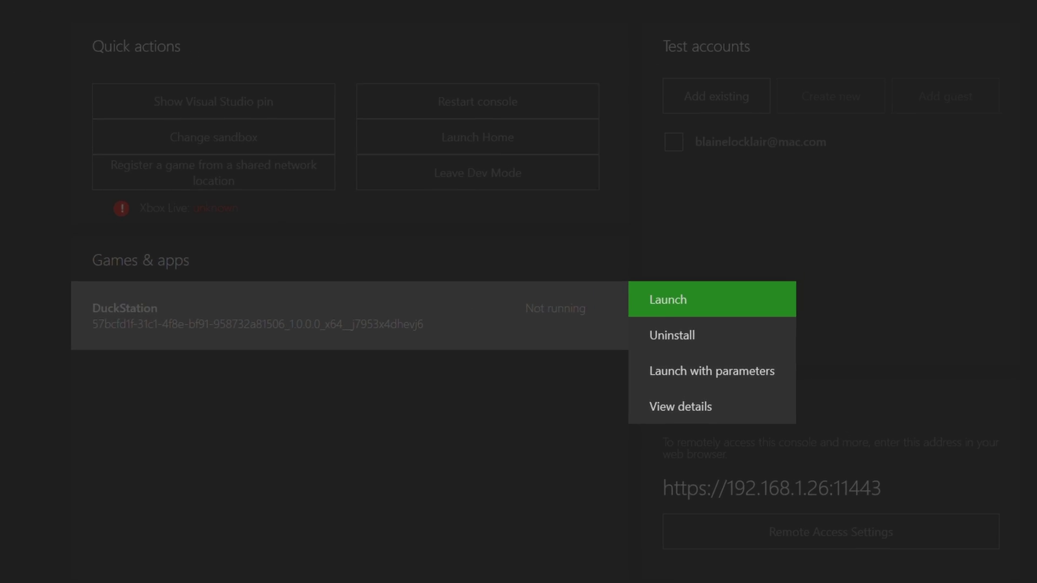
pyautogui.press('Down')
pyautogui.press('Down')
pyautogui.press('Down')
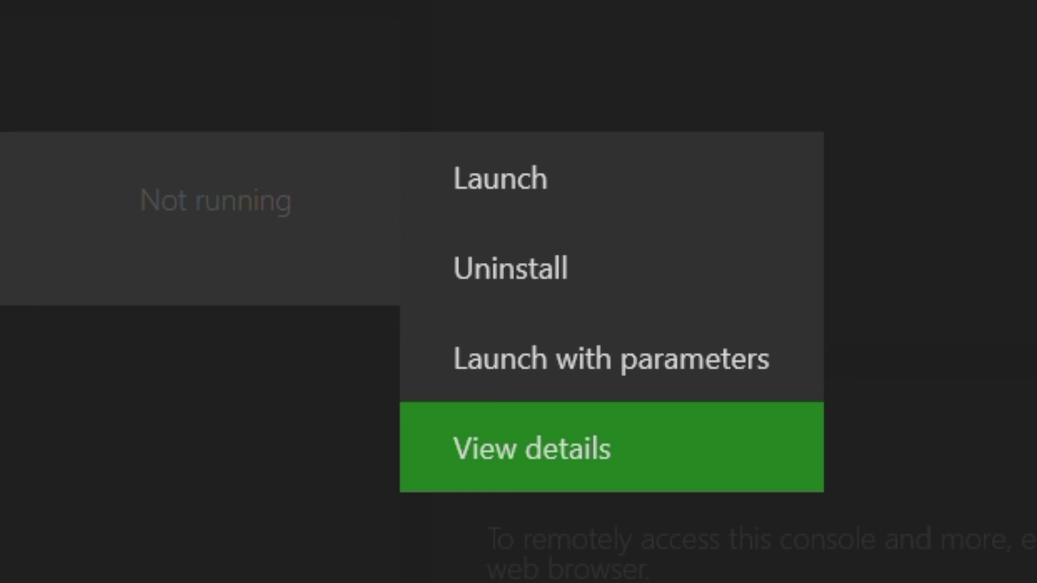
pyautogui.press('Return')
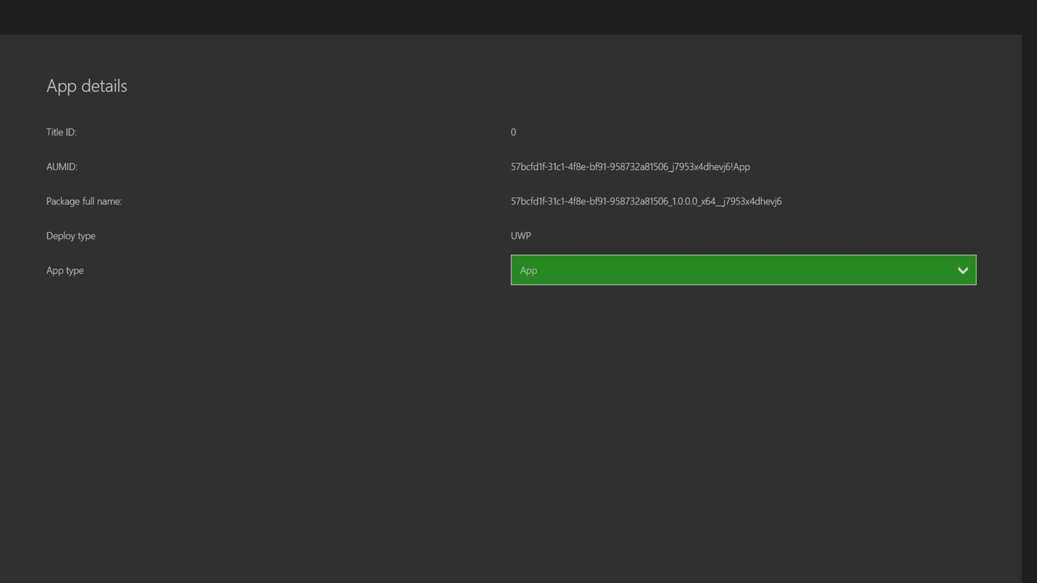
# - Set DuckStation's app type to Game and leave the app details
pyautogui.press('Return')
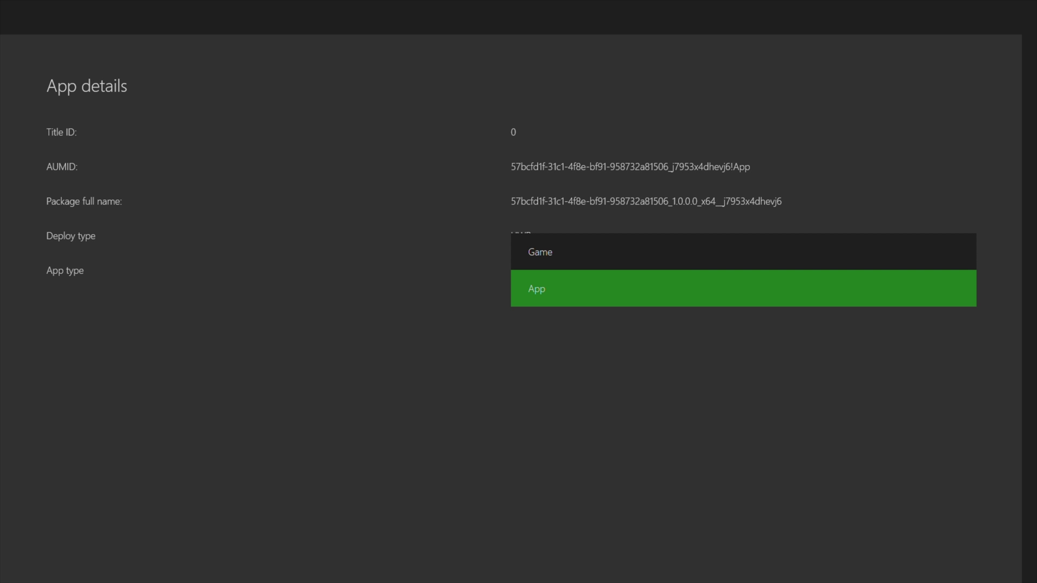
pyautogui.press('Up')
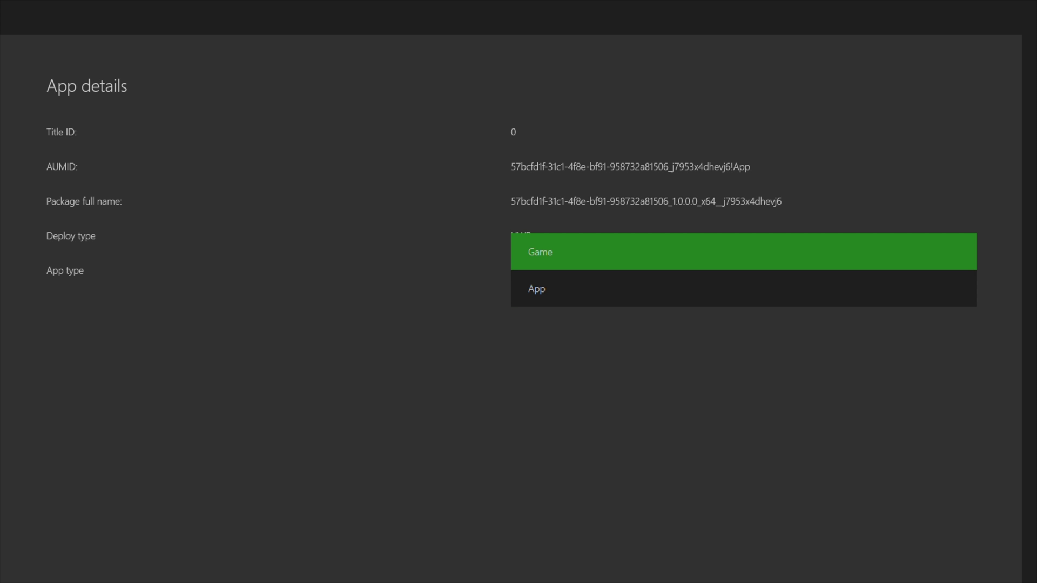
pyautogui.press('Return')
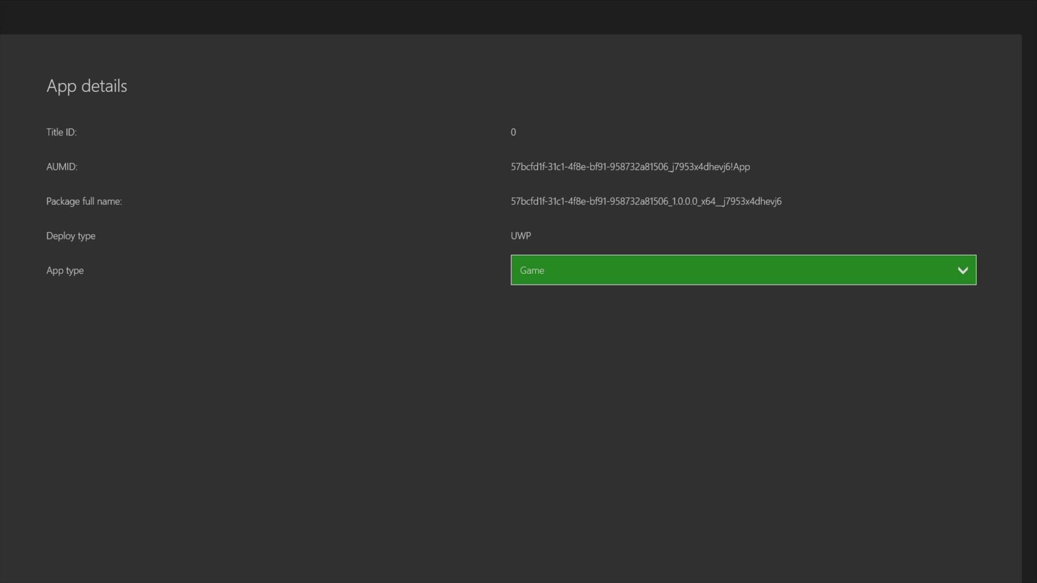
pyautogui.press('Escape')
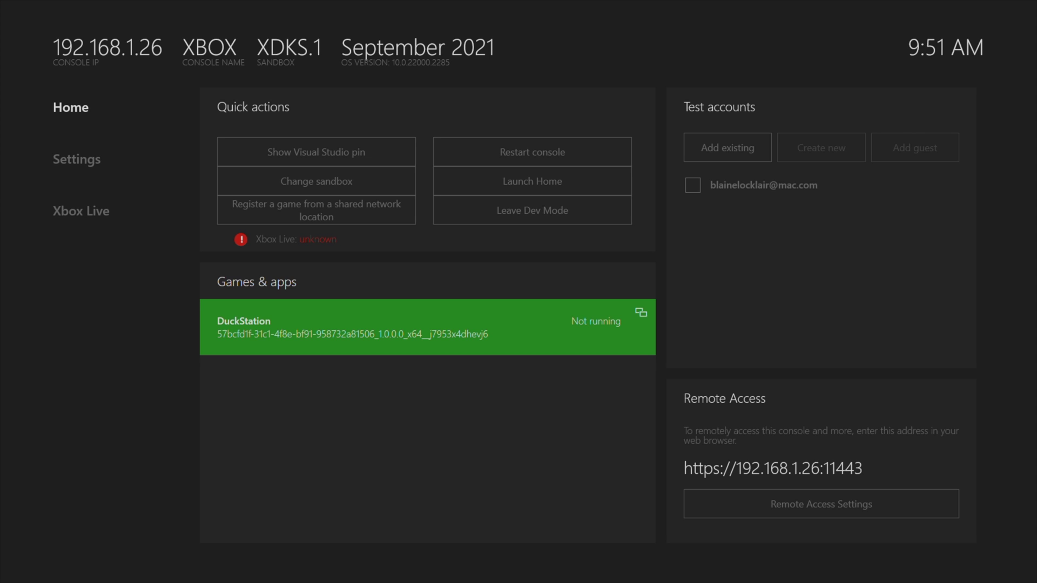
# - Restart the console from the quick actions on the Xbox Dev Home screen
pyautogui.press('Up')
pyautogui.press('Up')
pyautogui.press('Right')
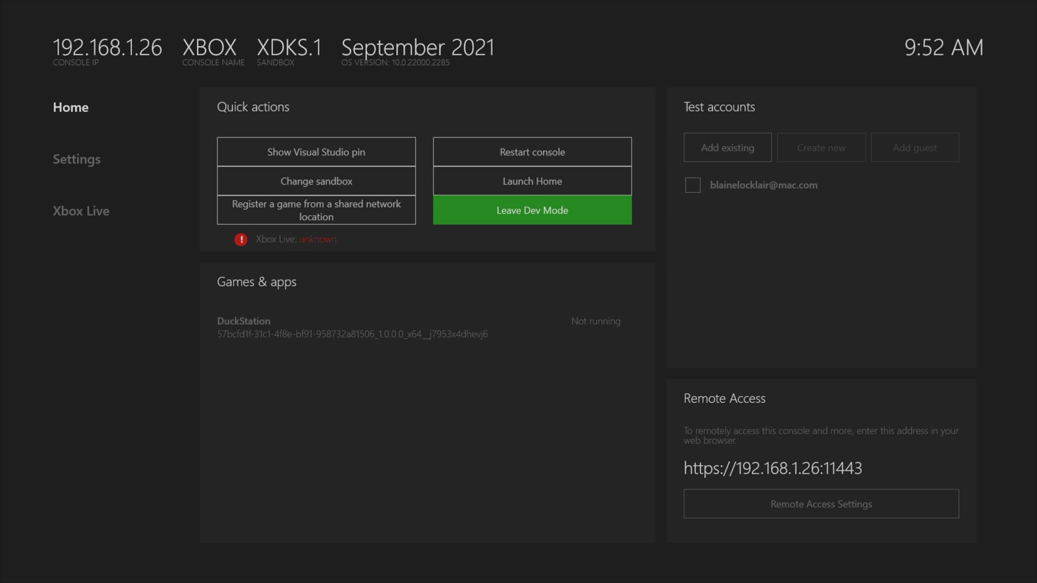
pyautogui.press('Up')
pyautogui.press('Up')
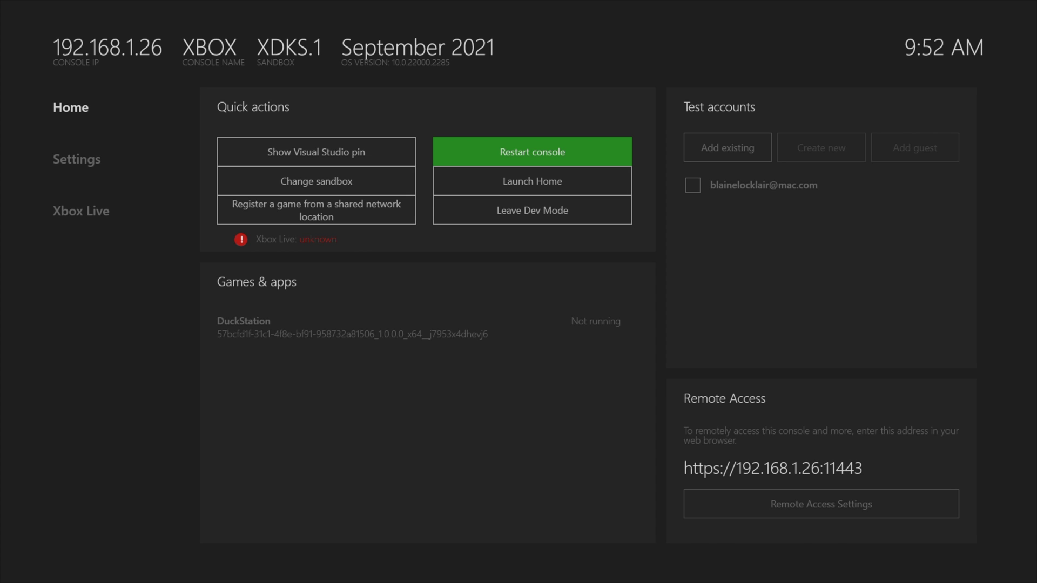
pyautogui.press('Return')
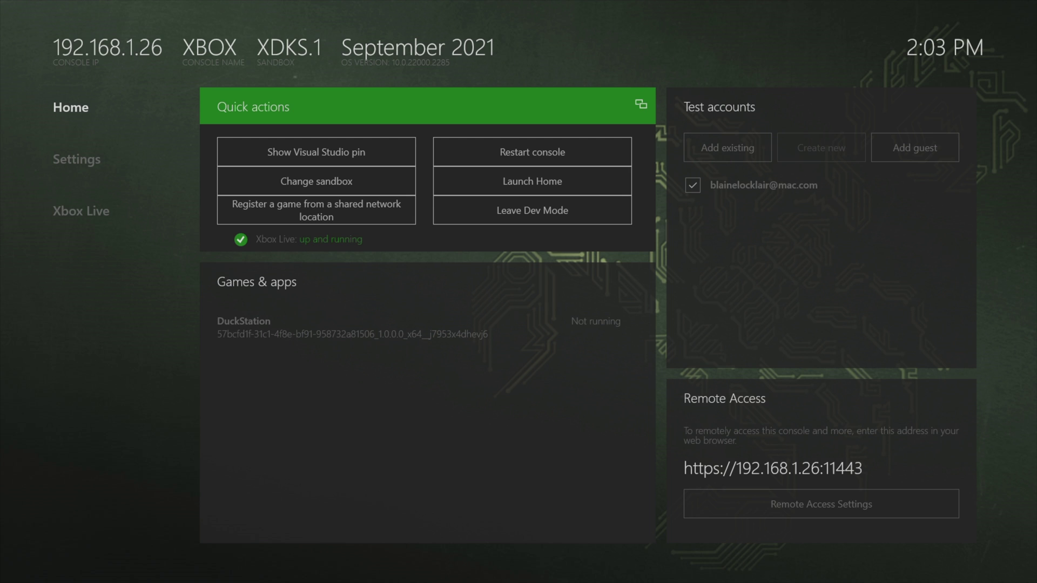
# - Launch DuckStation from the Games & apps list
pyautogui.press('Down')
pyautogui.press('Down')
pyautogui.press('Down')
pyautogui.press('Down')
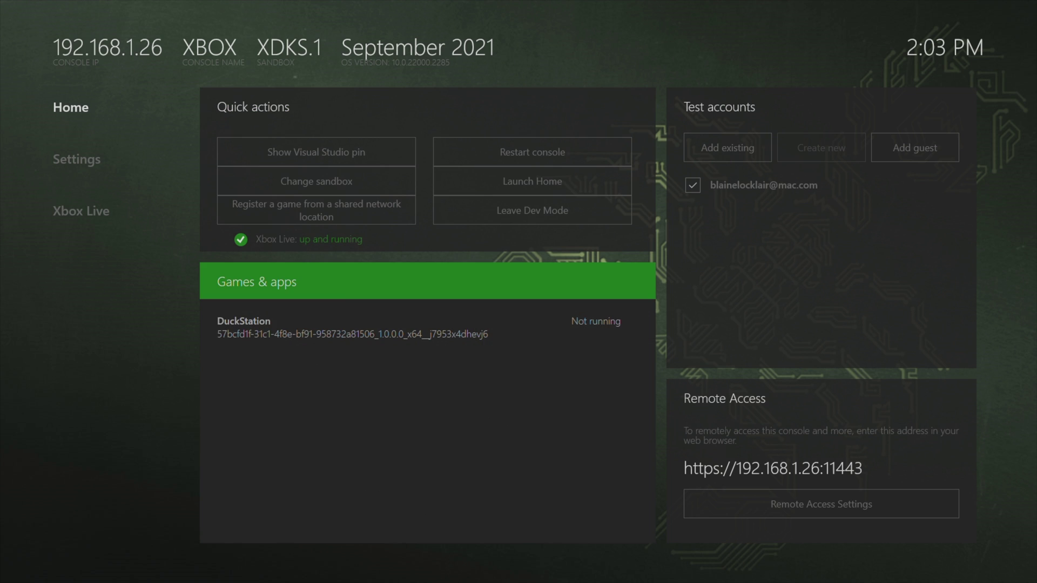
pyautogui.press('Down')
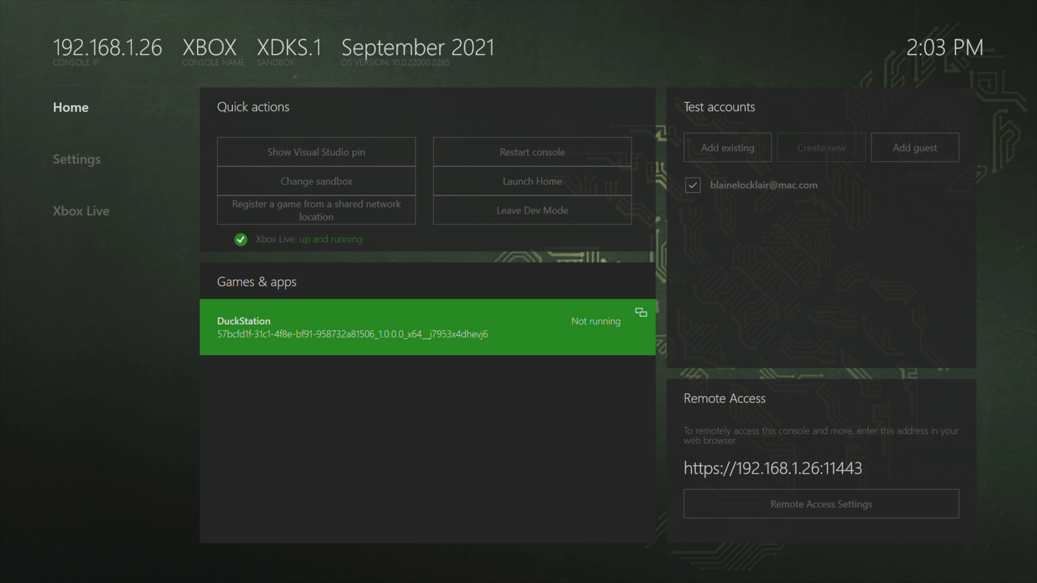
pyautogui.press('Return')
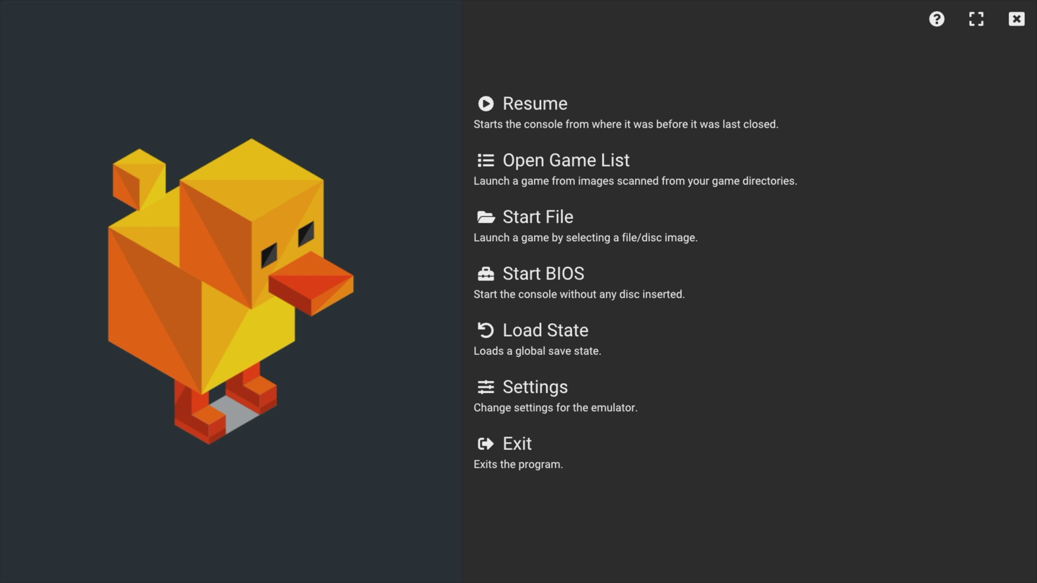
# - Open the emulator settings and go to the Game List Settings page
pyautogui.press('Down')
pyautogui.press('Down')
pyautogui.press('Down')
pyautogui.press('Down')
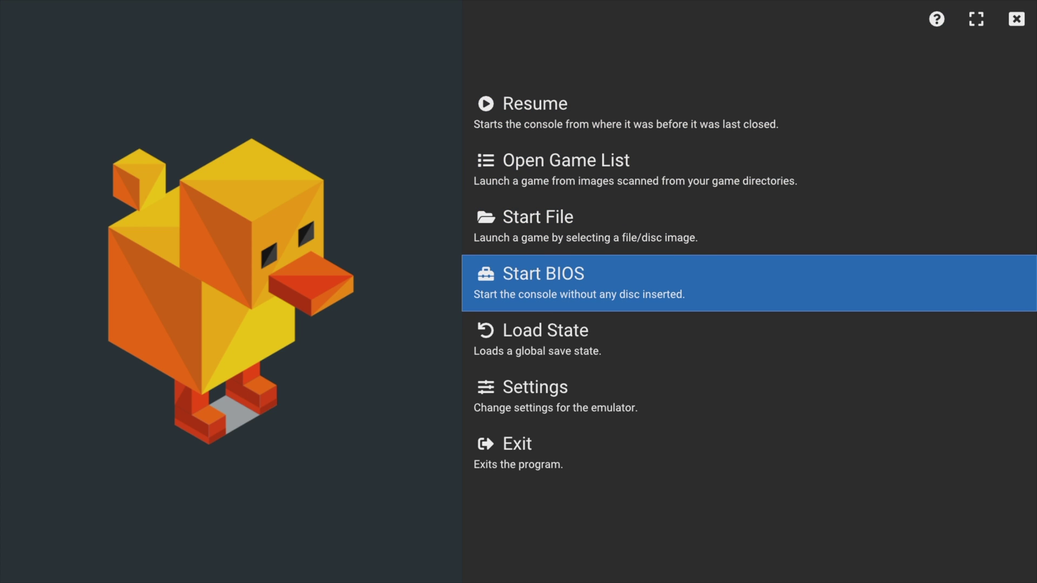
pyautogui.press('Down')
pyautogui.press('Down')
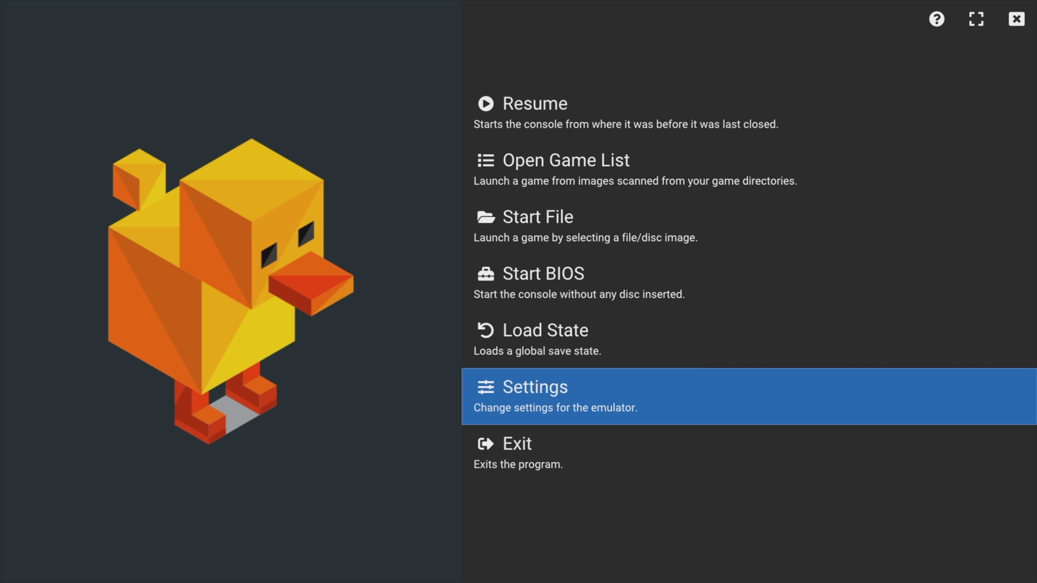
pyautogui.press('Return')
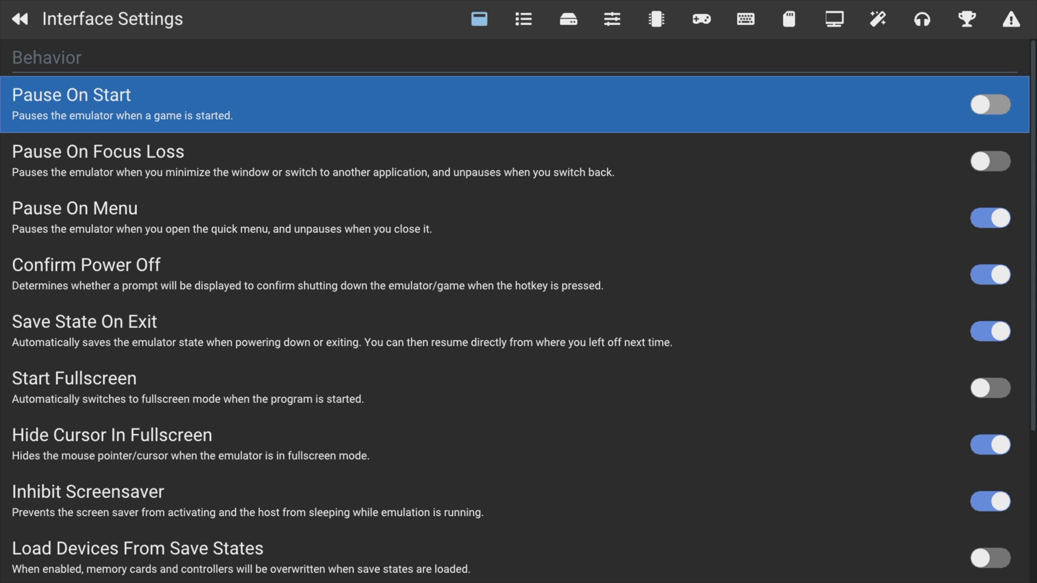
pyautogui.press('e')
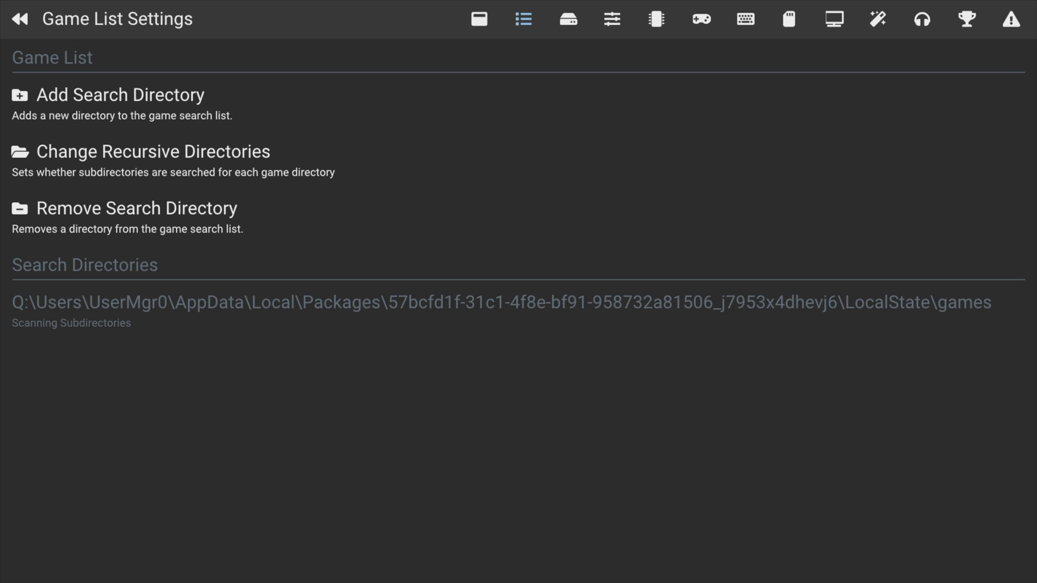
# - Start adding a game search directory and browse up through the parent directories to the list of root locations
pyautogui.click(519, 161)
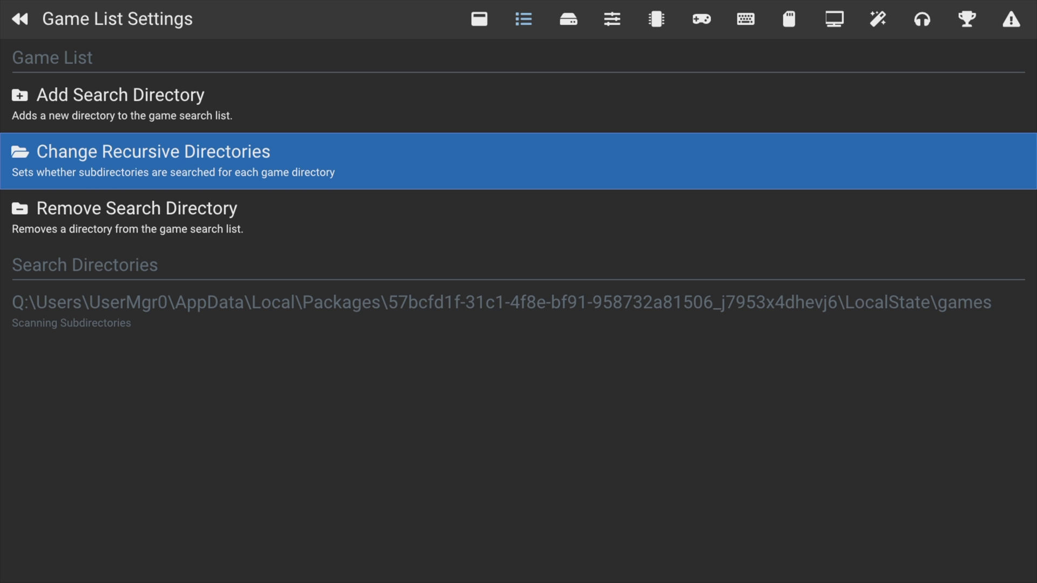
pyautogui.click(518, 104)
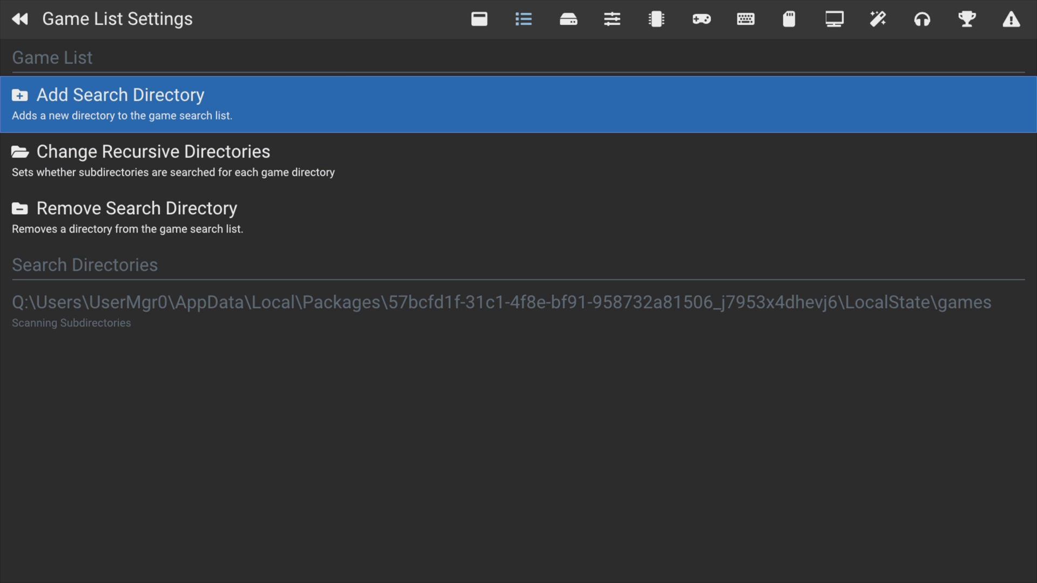
pyautogui.press('Return')
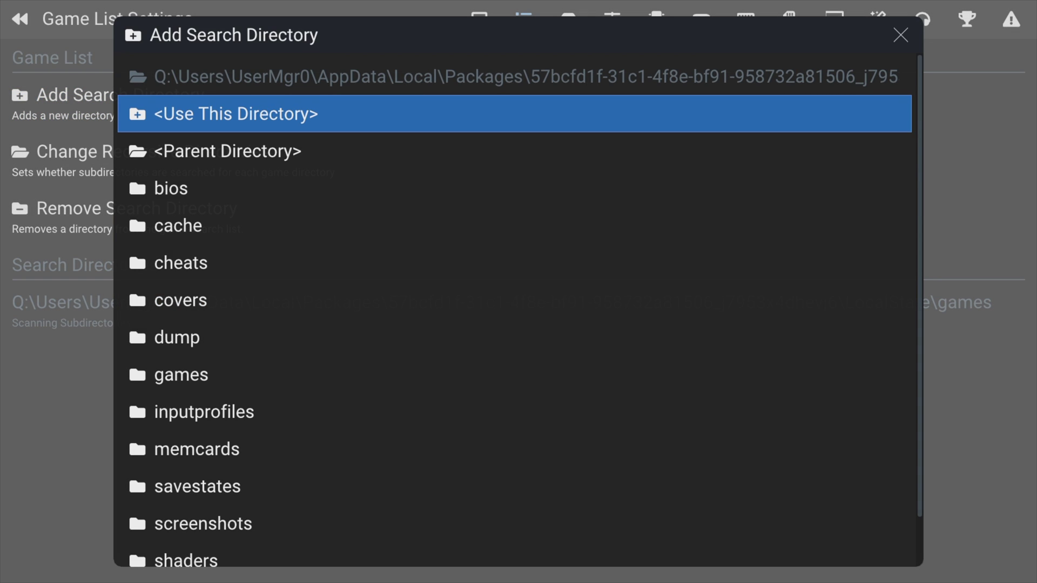
pyautogui.click(514, 150)
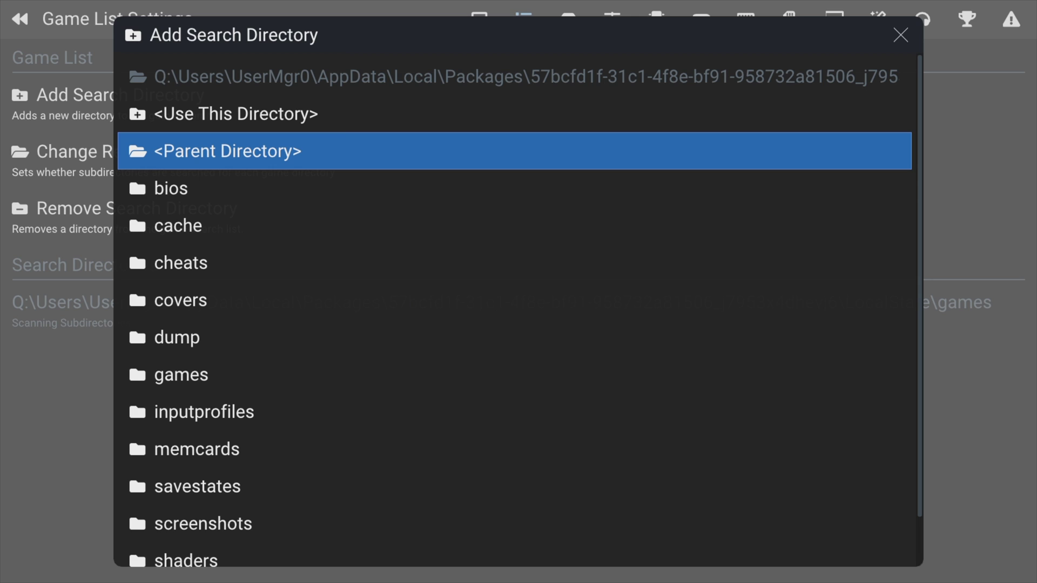
pyautogui.press('Return')
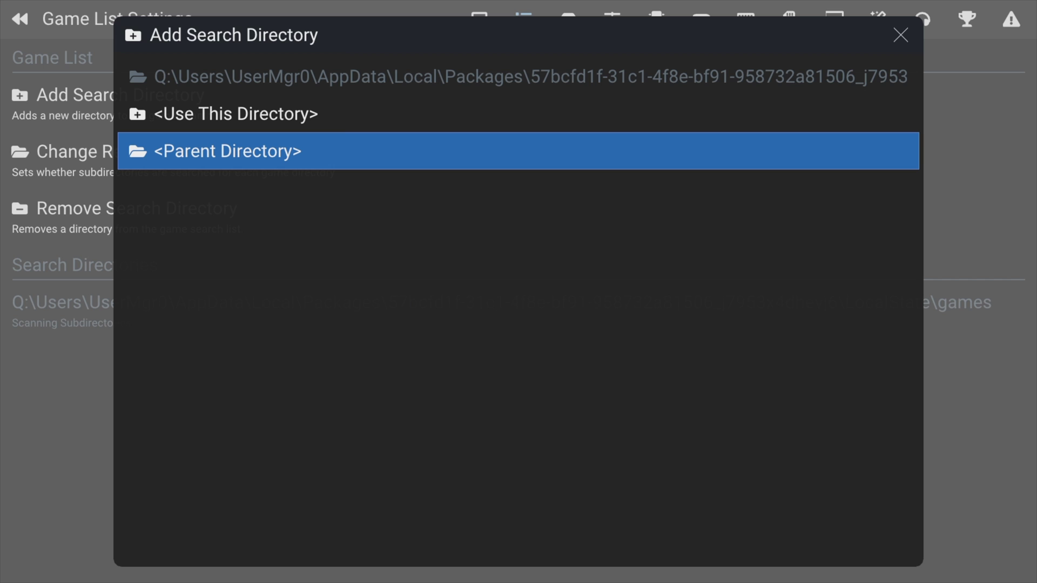
pyautogui.press('Return')
pyautogui.press('Return')
pyautogui.press('Return')
pyautogui.press('Return')
pyautogui.press('Return')
pyautogui.press('Return')
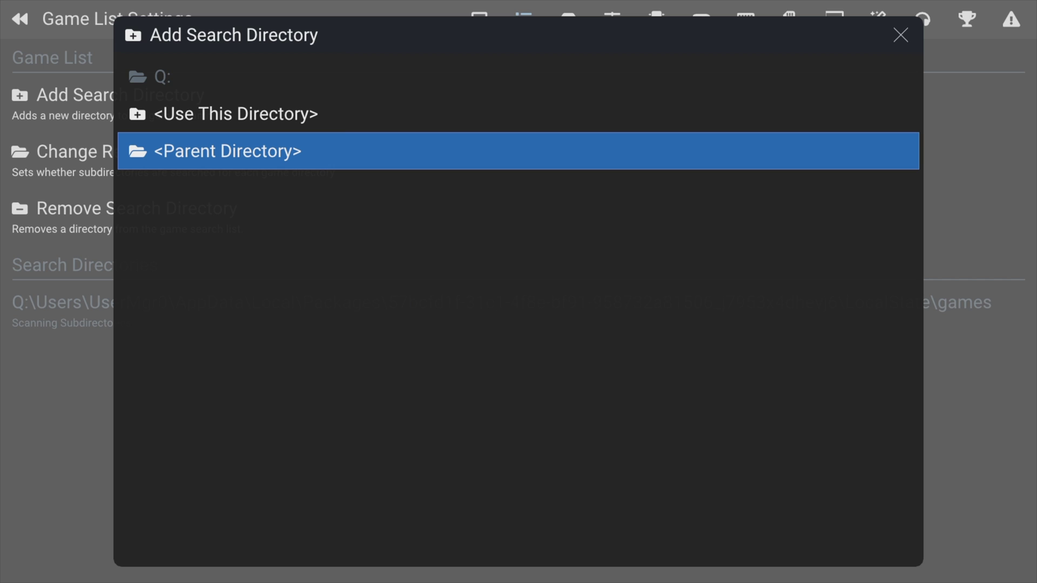
pyautogui.press('Return')
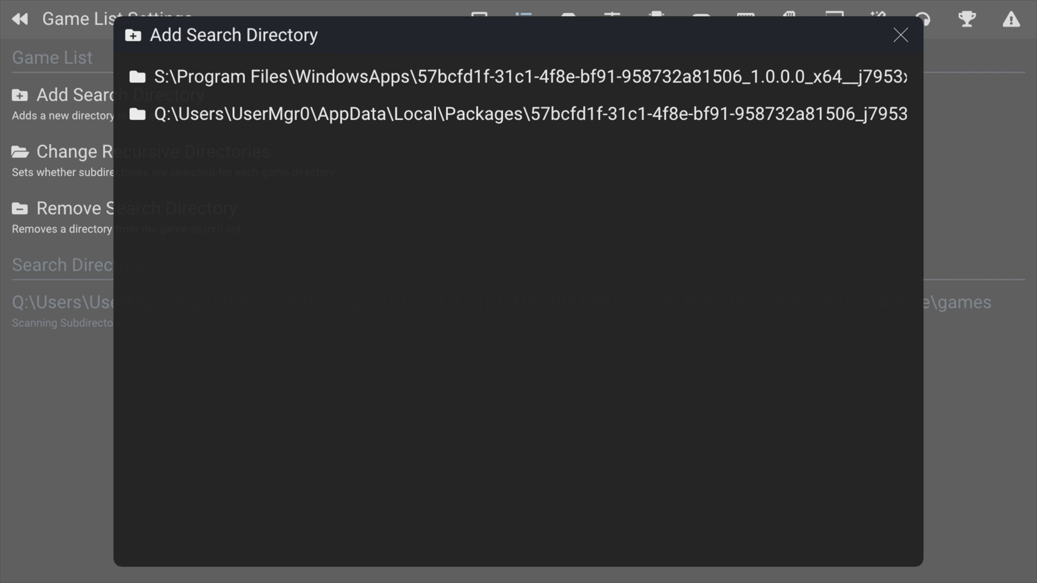
# - Add the Games folder inside DuckStation's S:\Program Files\WindowsApps package directory as a game search directory
pyautogui.click(519, 76)
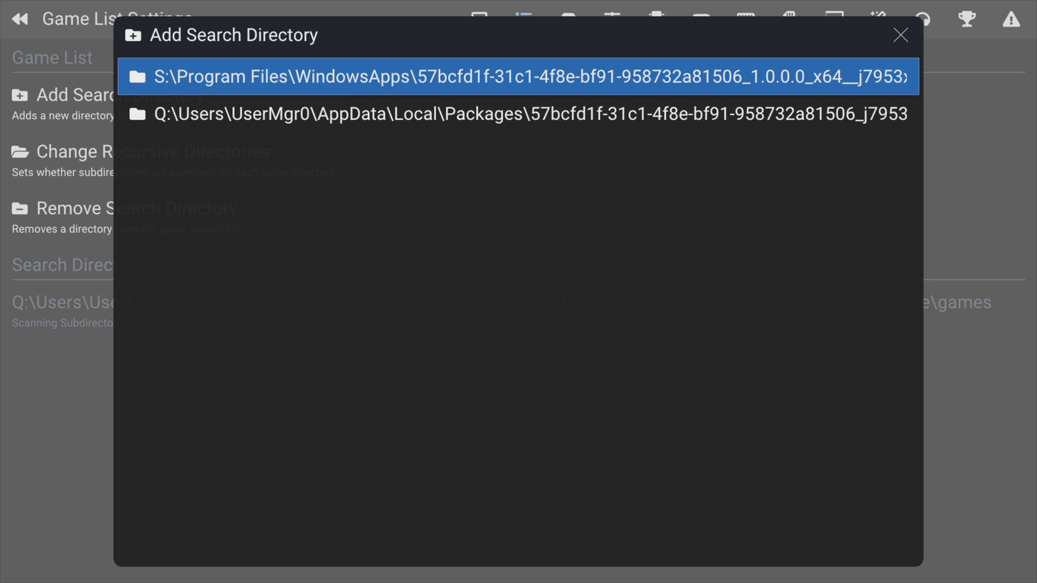
pyautogui.press('Return')
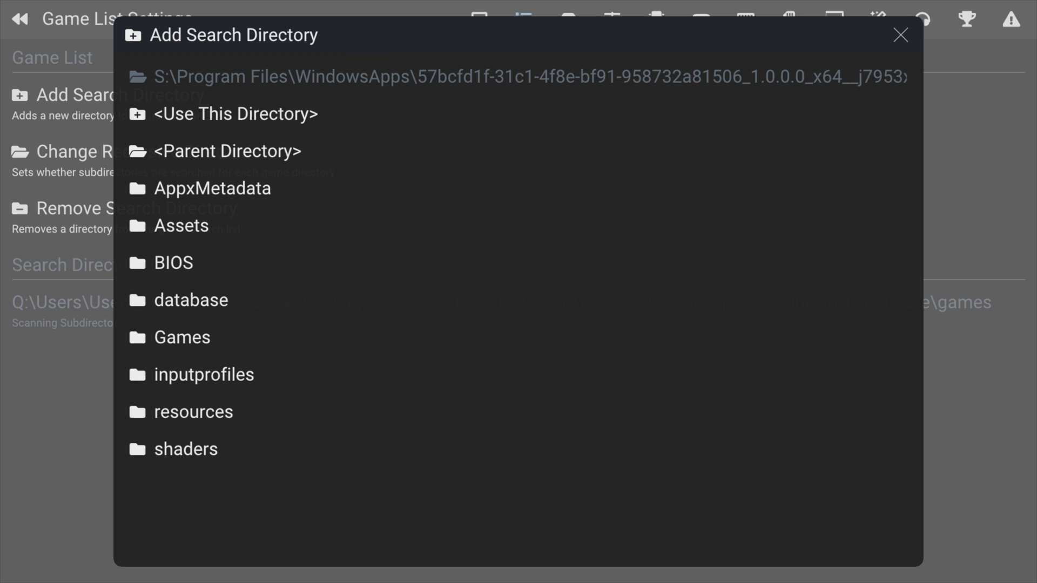
pyautogui.press('Down')
pyautogui.press('Down')
pyautogui.press('Down')
pyautogui.press('Down')
pyautogui.press('Down')
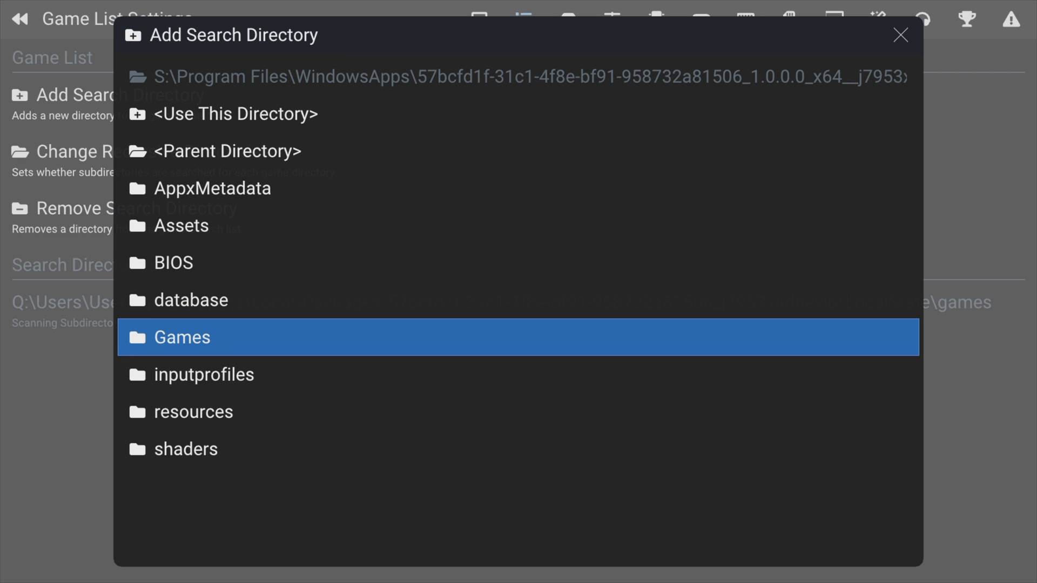
pyautogui.press('Return')
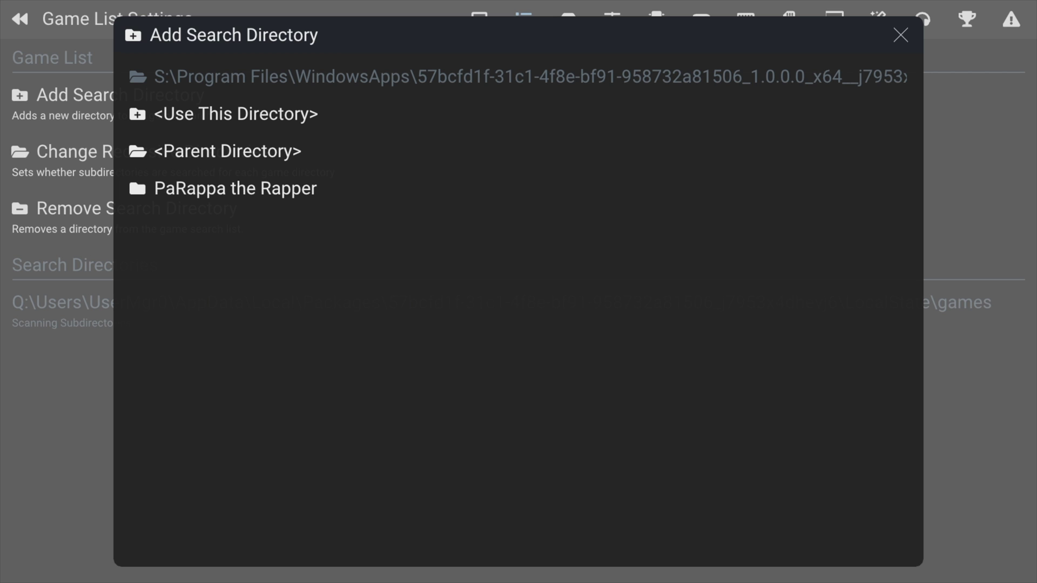
pyautogui.press('Down')
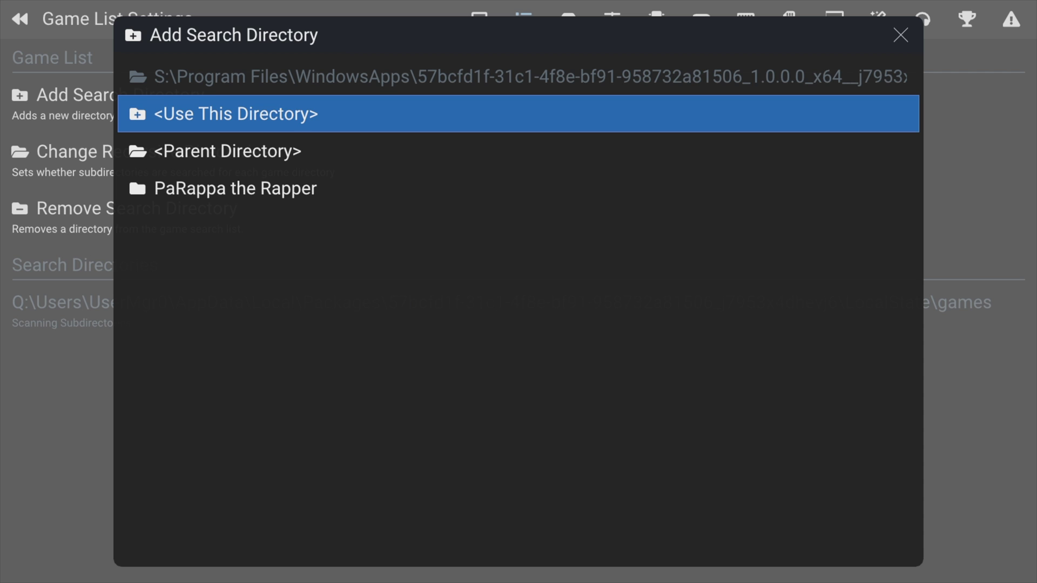
pyautogui.press('Return')
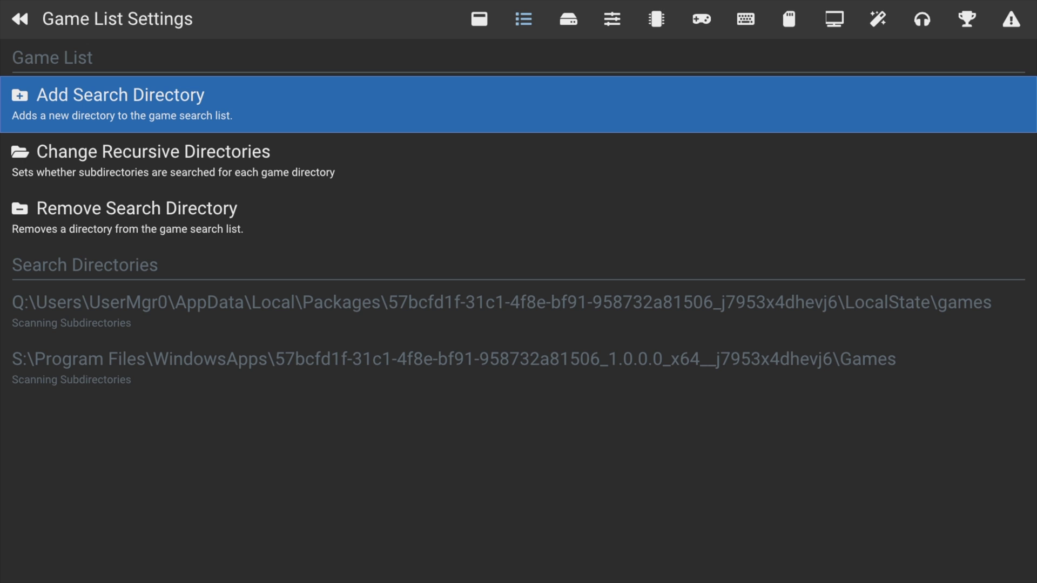
# - Go to the BIOS Settings page and open the folder selection for the BIOS Directory
pyautogui.press('pagedown')
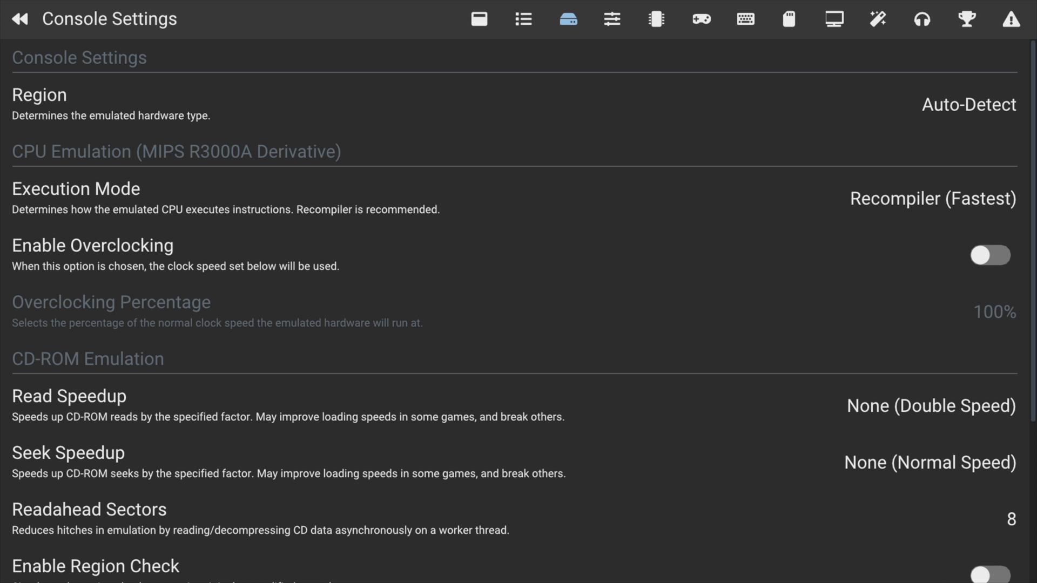
pyautogui.press('pagedown')
pyautogui.press('pagedown')
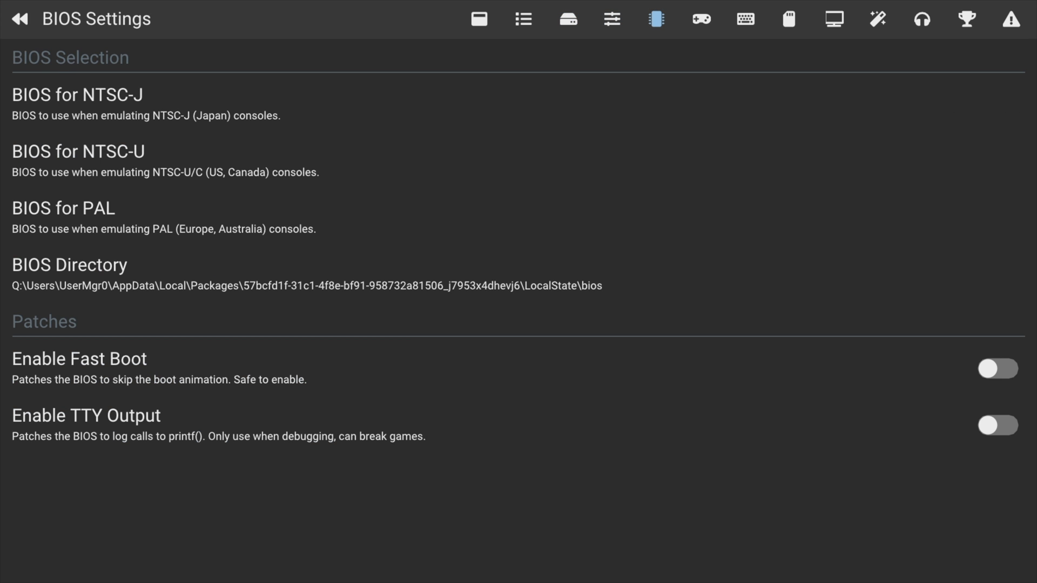
pyautogui.press('Down')
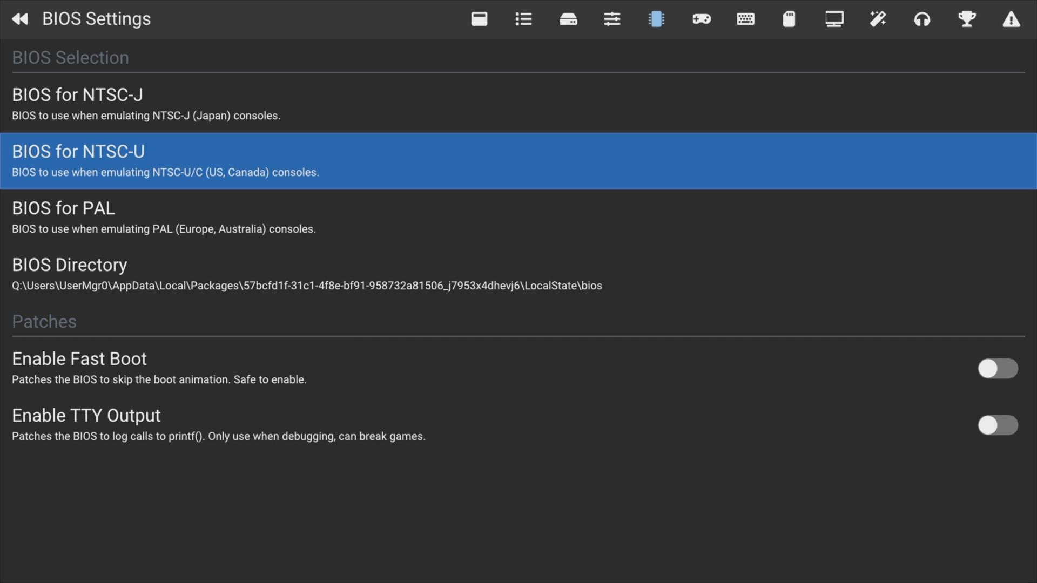
pyautogui.press('Down')
pyautogui.press('Down')
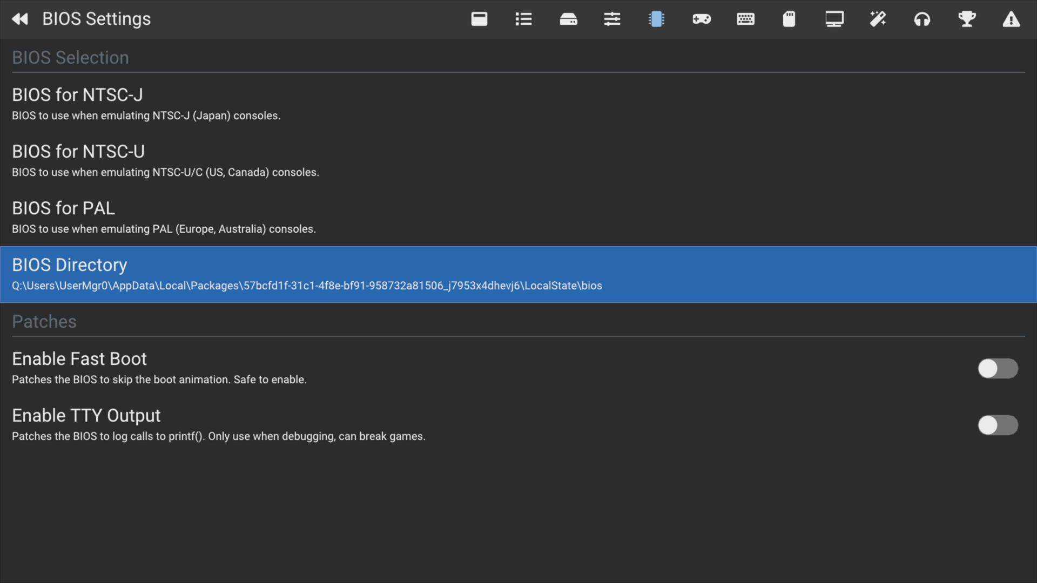
pyautogui.press('Return')
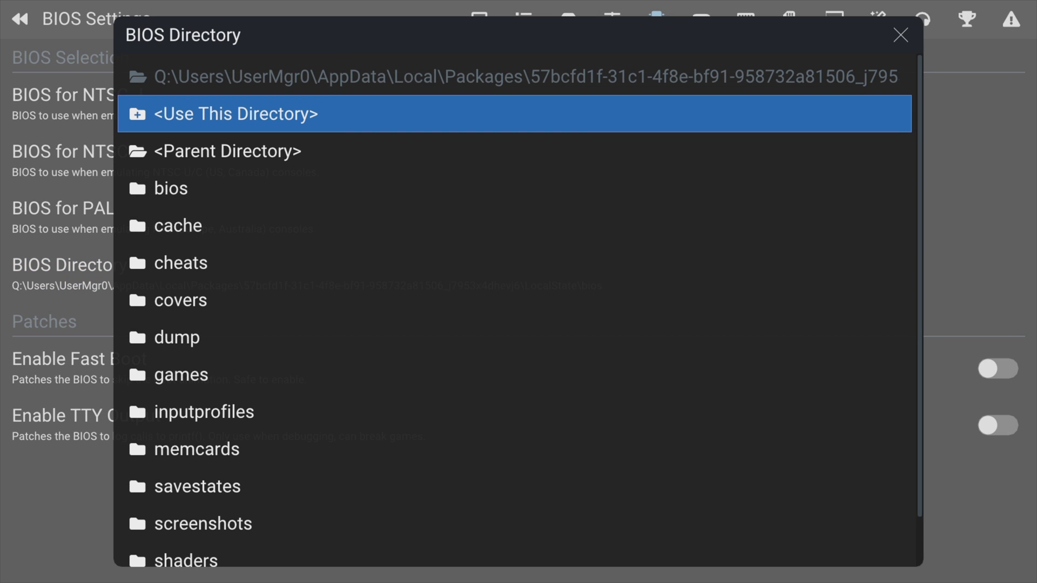